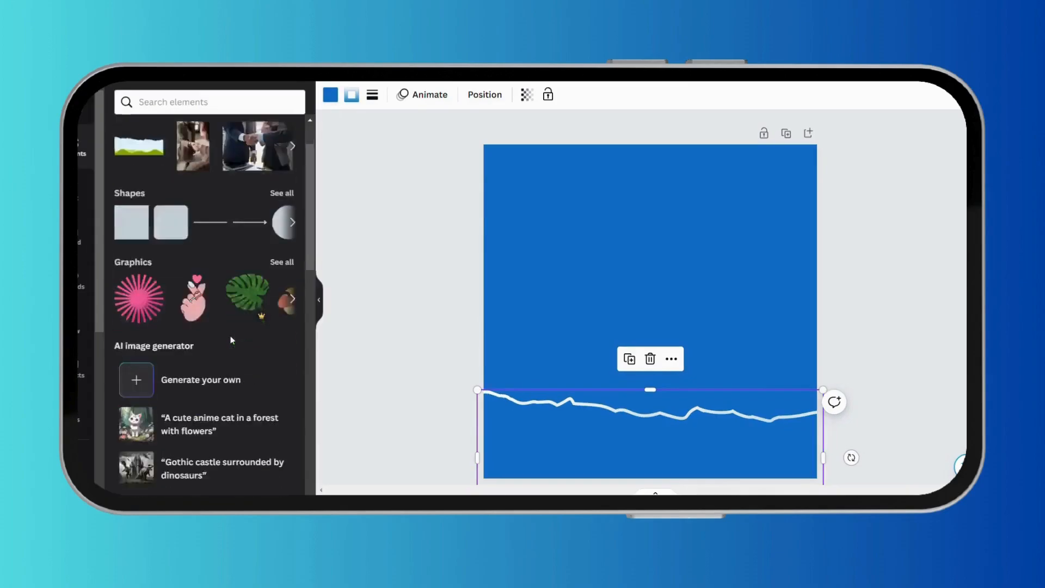
- Add a square frame, tilt it diagonally, and stretch it across the canvas's upper-right corner
{"action": "left_click", "coordinate": [280, 284]}
{"action": "left_click", "coordinate": [281, 155]}
{"action": "left_click", "coordinate": [143, 213]}
{"action": "left_click_drag", "start_coordinate": [648, 327], "coordinate": [794, 189]}
{"action": "left_click_drag", "start_coordinate": [893, 192], "coordinate": [833, 257]}
{"action": "left_click_drag", "start_coordinate": [793, 223], "coordinate": [931, 314]}
{"action": "mouse_move", "coordinate": [802, 254]}
{"action": "left_mouse_down"}
{"action": "mouse_move", "coordinate": [809, 231]}
{"action": "mouse_move", "coordinate": [799, 235]}
{"action": "left_mouse_up"}
{"action": "left_click_drag", "start_coordinate": [884, 327], "coordinate": [914, 368]}
{"action": "left_click_drag", "start_coordinate": [867, 301], "coordinate": [838, 269]}
{"action": "left_click_drag", "start_coordinate": [695, 246], "coordinate": [705, 257]}
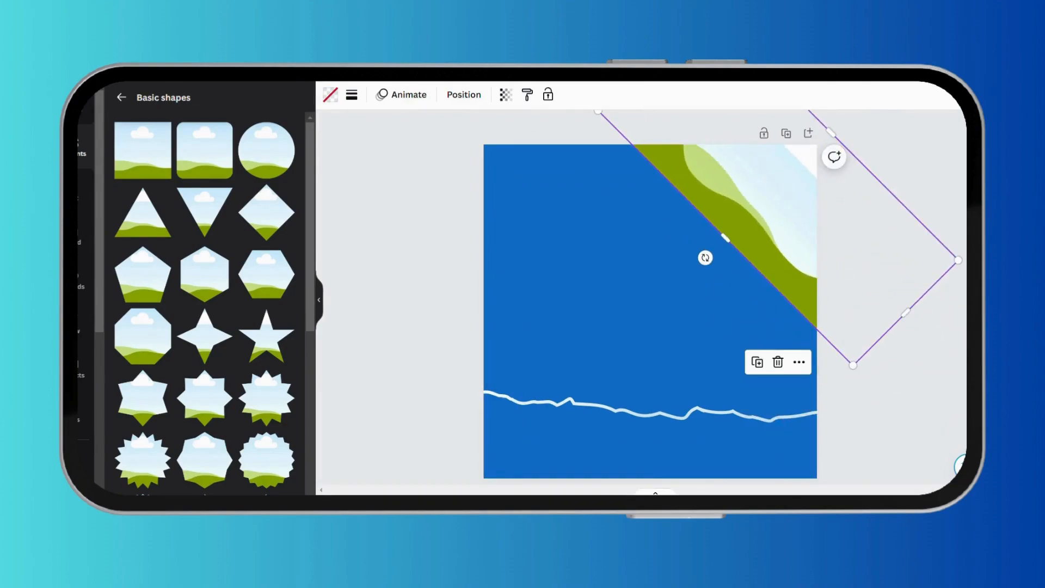
- Search the photos for "handshake" and place a close-up handshake picture inside the diagonal corner frame
{"action": "left_click", "coordinate": [121, 97]}
{"action": "left_click", "coordinate": [122, 97]}
{"action": "left_click", "coordinate": [175, 103]}
{"action": "type", "text": "handshake"}
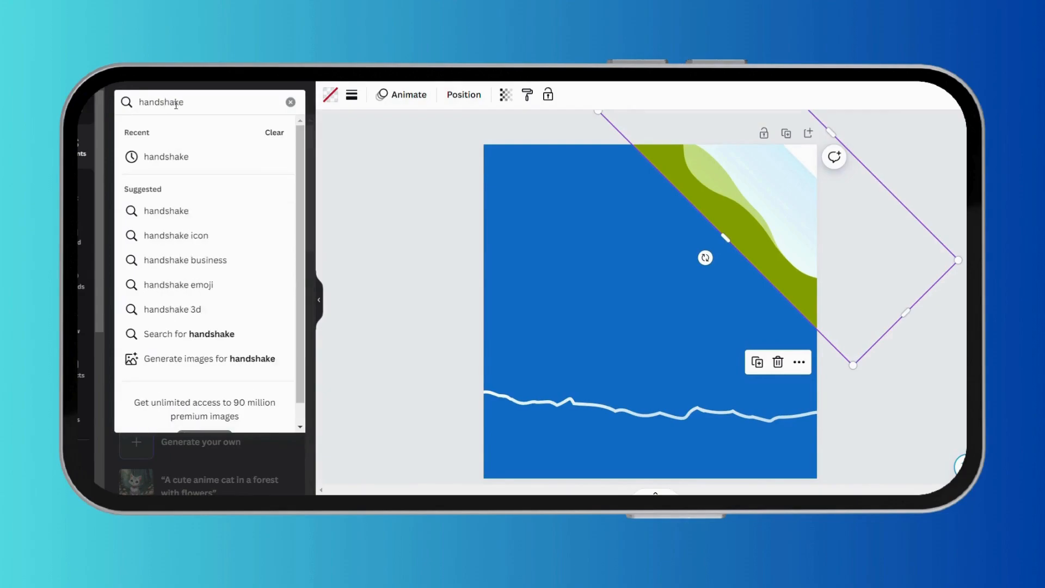
{"action": "key", "text": "Return"}
{"action": "left_click", "coordinate": [201, 131]}
{"action": "scroll", "coordinate": [235, 292], "scroll_direction": "down", "scroll_amount": 5}
{"action": "scroll", "coordinate": [235, 292], "scroll_direction": "down", "scroll_amount": 6}
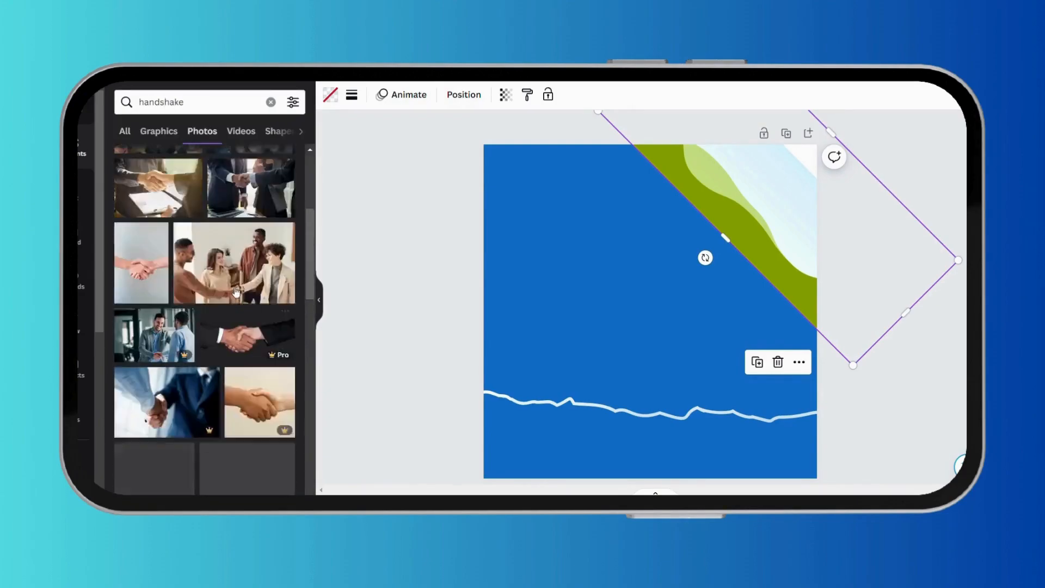
{"action": "left_click_drag", "start_coordinate": [152, 256], "coordinate": [702, 190]}
- Nudge the businesswoman's photo and layer it behind the torn-edge blue shape but in front of the handshake frame
{"action": "left_click", "coordinate": [645, 254]}
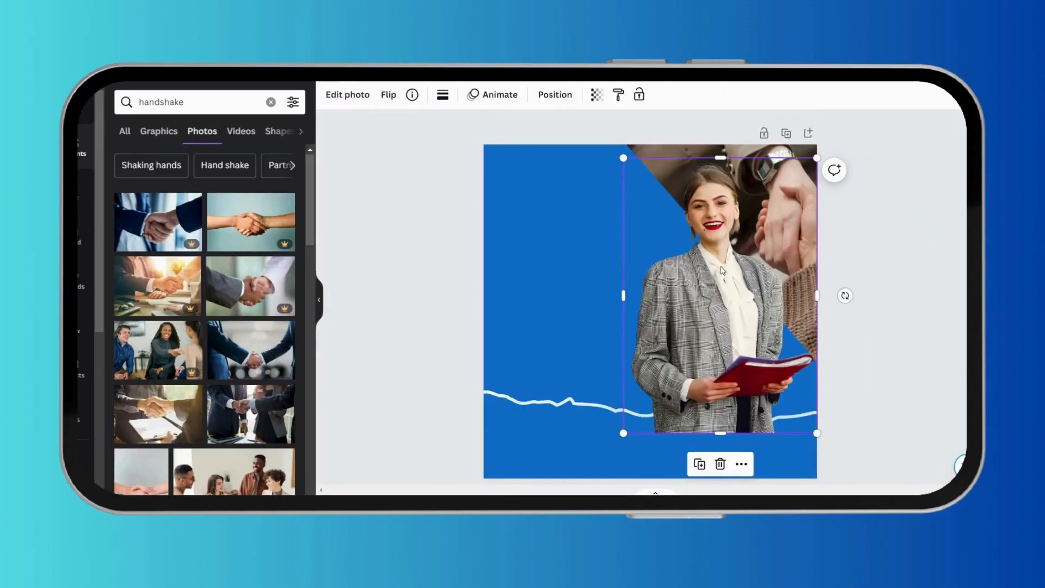
{"action": "left_click_drag", "start_coordinate": [722, 270], "coordinate": [717, 271]}
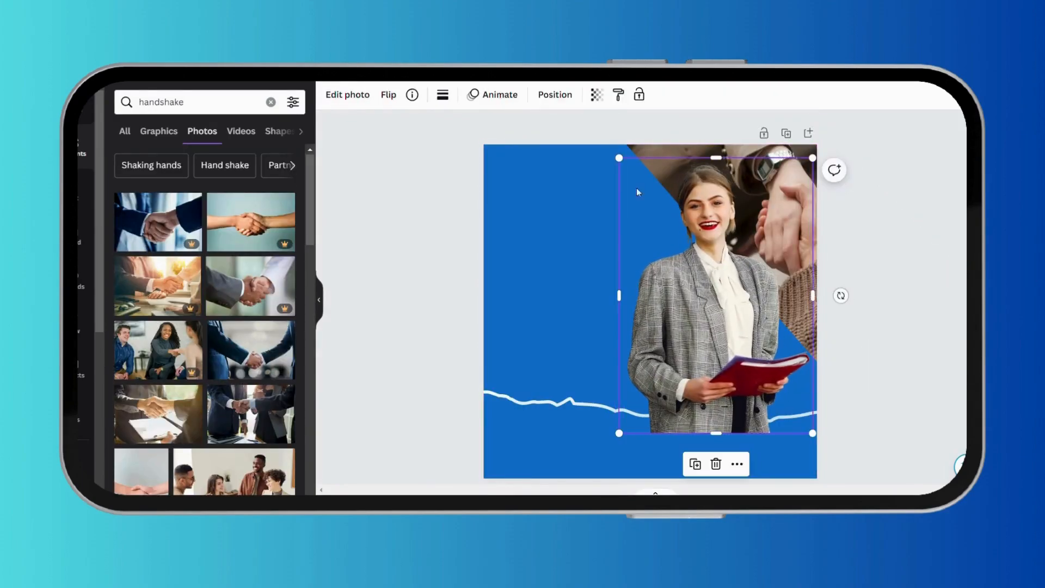
{"action": "left_click", "coordinate": [555, 95]}
{"action": "left_click", "coordinate": [257, 97]}
{"action": "left_click_drag", "start_coordinate": [257, 163], "coordinate": [256, 266]}
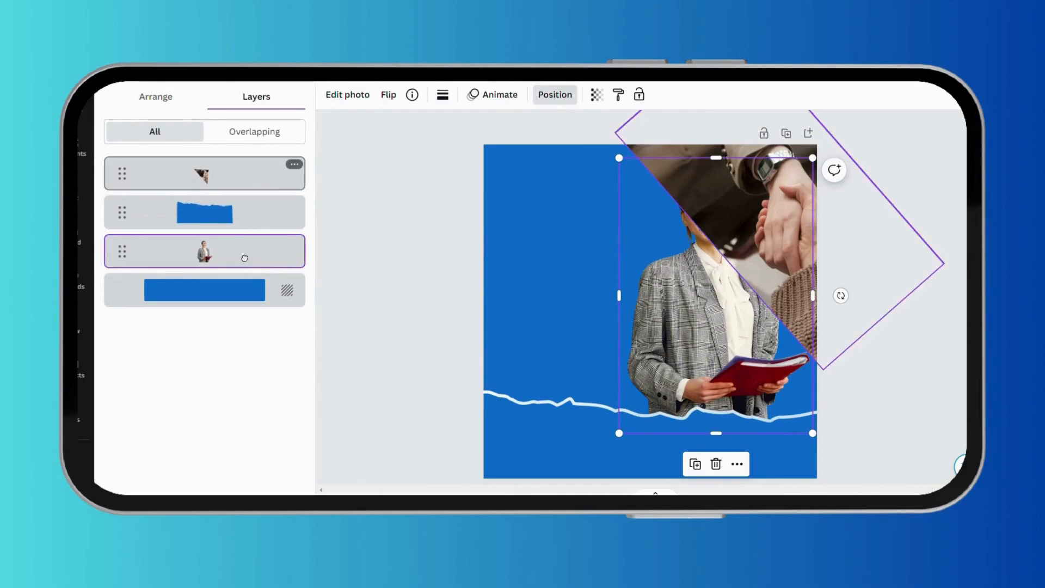
{"action": "left_click_drag", "start_coordinate": [247, 173], "coordinate": [252, 252]}
- Add the heading "we are" in uppercase, move it to the canvas's upper-left area, and set its size to 65
{"action": "left_click", "coordinate": [86, 196]}
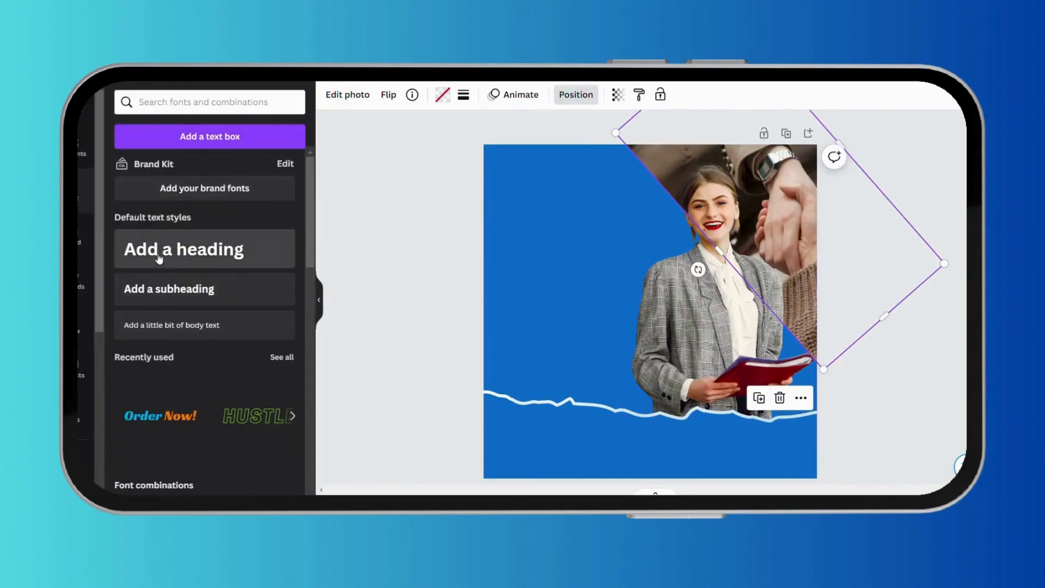
{"action": "left_click", "coordinate": [184, 249]}
{"action": "type", "text": "we are"}
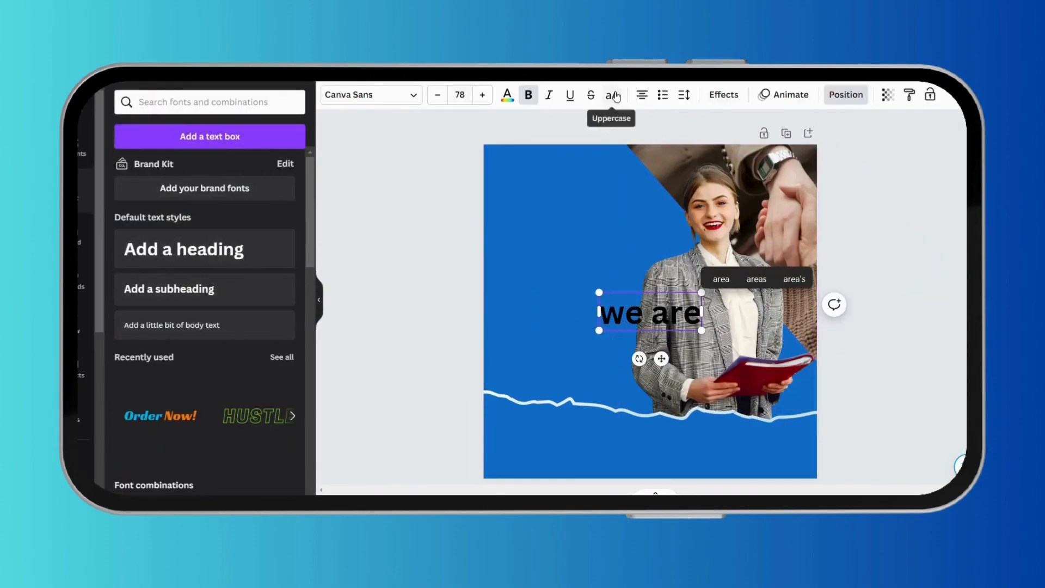
{"action": "left_click", "coordinate": [613, 95]}
{"action": "left_click_drag", "start_coordinate": [661, 358], "coordinate": [574, 240]}
{"action": "left_click", "coordinate": [459, 95]}
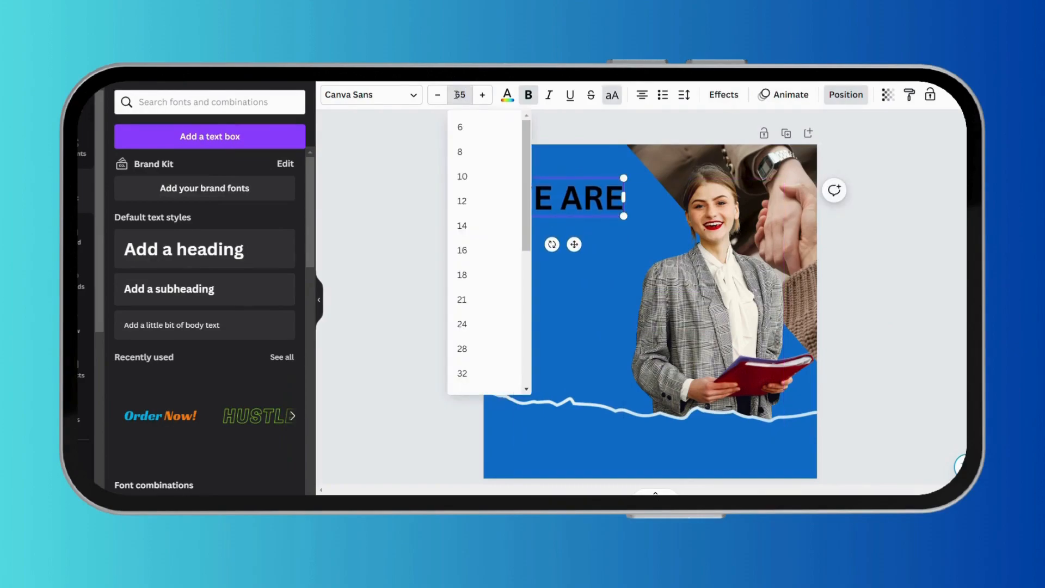
{"action": "type", "text": "65"}
{"action": "key", "text": "Return"}
- Set the "WE ARE" heading's font to Cooper Hewitt Bold
{"action": "left_click", "coordinate": [370, 95]}
{"action": "scroll", "coordinate": [187, 310], "scroll_direction": "down", "scroll_amount": 2}
{"action": "left_click", "coordinate": [185, 361]}
{"action": "left_click", "coordinate": [112, 364]}
{"action": "scroll", "coordinate": [159, 338], "scroll_direction": "down", "scroll_amount": 2}
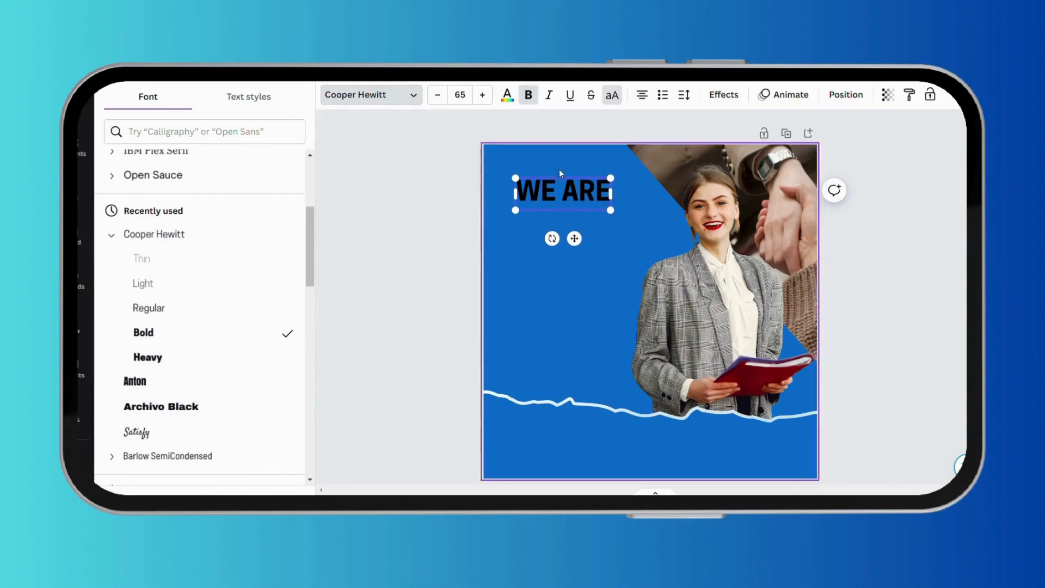
- Colour the "WE ARE" heading white
{"action": "left_click", "coordinate": [585, 195]}
{"action": "double_click", "coordinate": [586, 191]}
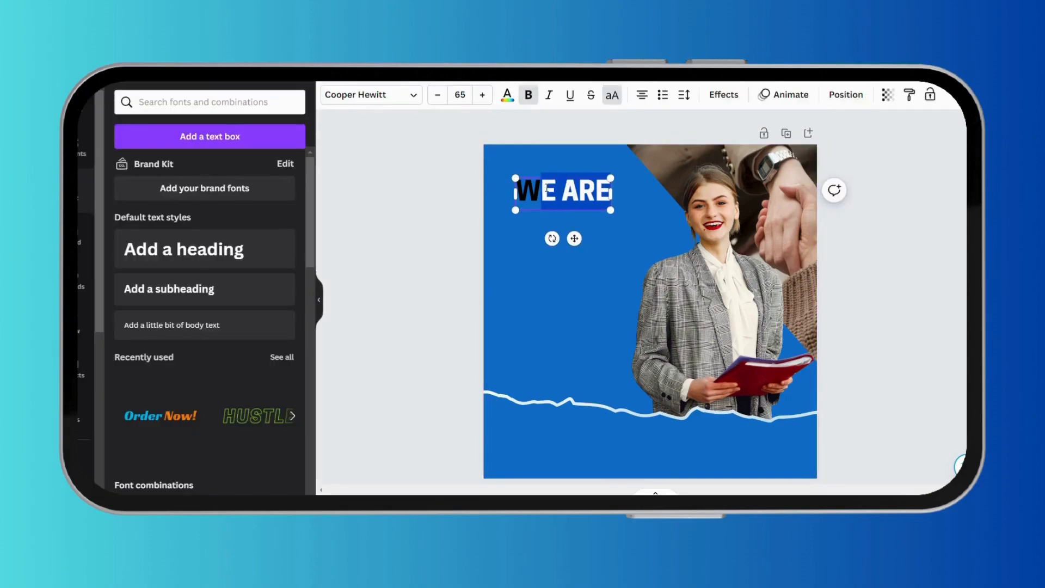
{"action": "left_click", "coordinate": [506, 95]}
{"action": "left_click", "coordinate": [514, 254]}
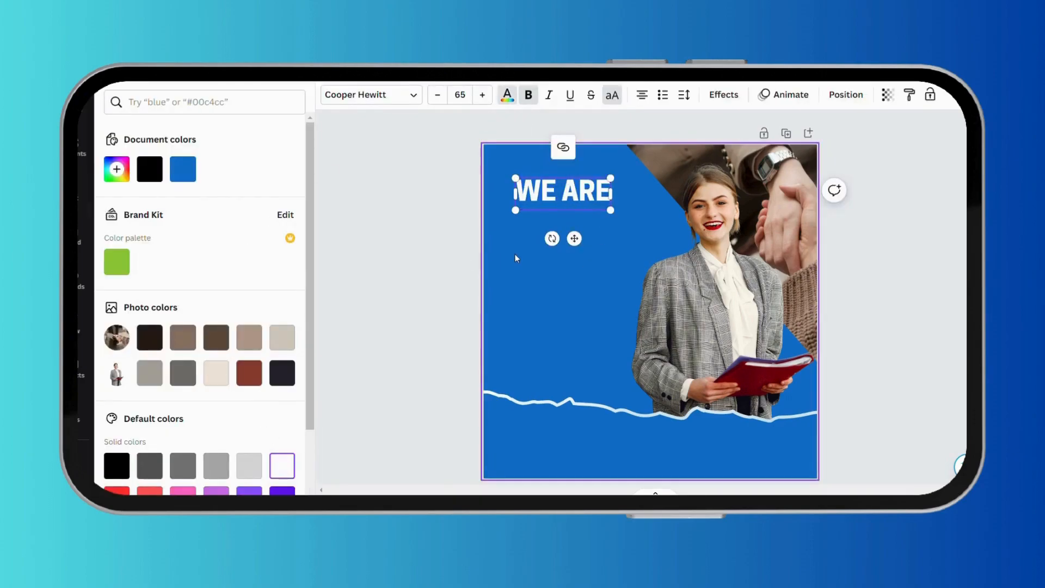
- Duplicate the "WE ARE" heading directly below the original and change the copy's text to "HIRING!"
{"action": "left_click", "coordinate": [569, 194]}
{"action": "left_click", "coordinate": [584, 148]}
{"action": "left_click_drag", "start_coordinate": [583, 208], "coordinate": [580, 232]}
{"action": "triple_click", "coordinate": [580, 228]}
{"action": "type", "text": "HIRING"}
{"action": "key", "text": "Escape"}
- Set the "HIRING!" text to size 83 and colour it black
{"action": "left_click", "coordinate": [459, 94]}
{"action": "type", "text": "83"}
{"action": "key", "text": "Return"}
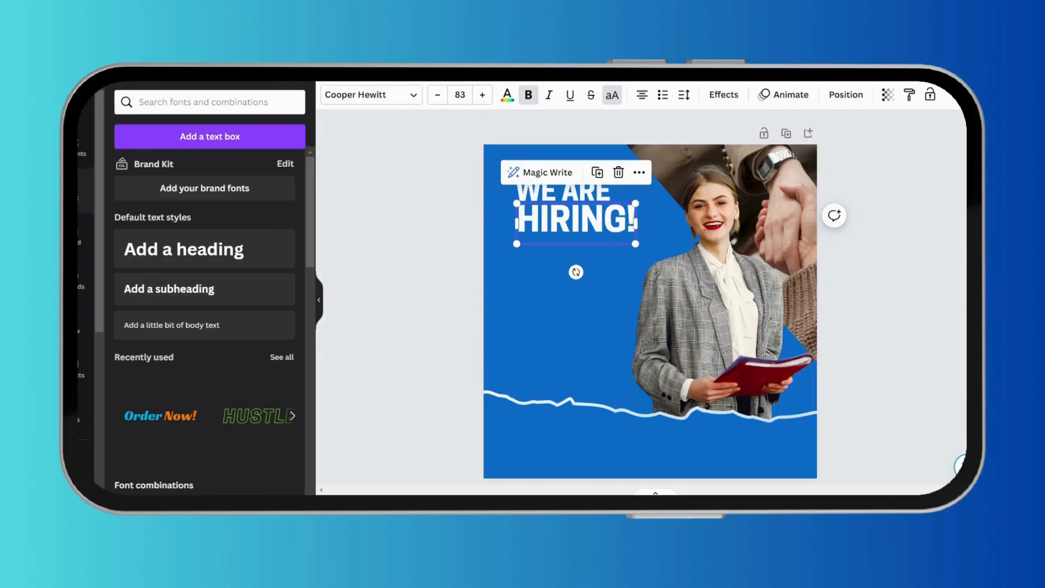
{"action": "left_click", "coordinate": [507, 94]}
{"action": "left_click", "coordinate": [121, 457]}
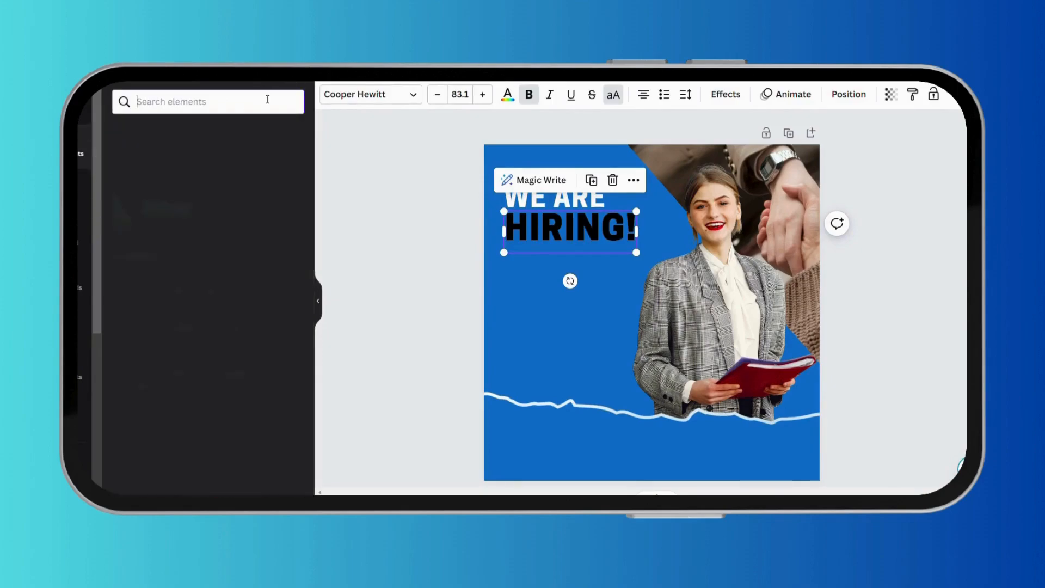
- Add a rounded bar beneath "HIRING!", resize it to extend past the canvas's left edge, and apply the white-to-blue gradient
{"action": "left_click", "coordinate": [170, 269]}
{"action": "left_click_drag", "start_coordinate": [677, 302], "coordinate": [540, 284]}
{"action": "left_click_drag", "start_coordinate": [511, 348], "coordinate": [616, 259]}
{"action": "left_click", "coordinate": [391, 94]}
{"action": "left_click", "coordinate": [114, 203]}
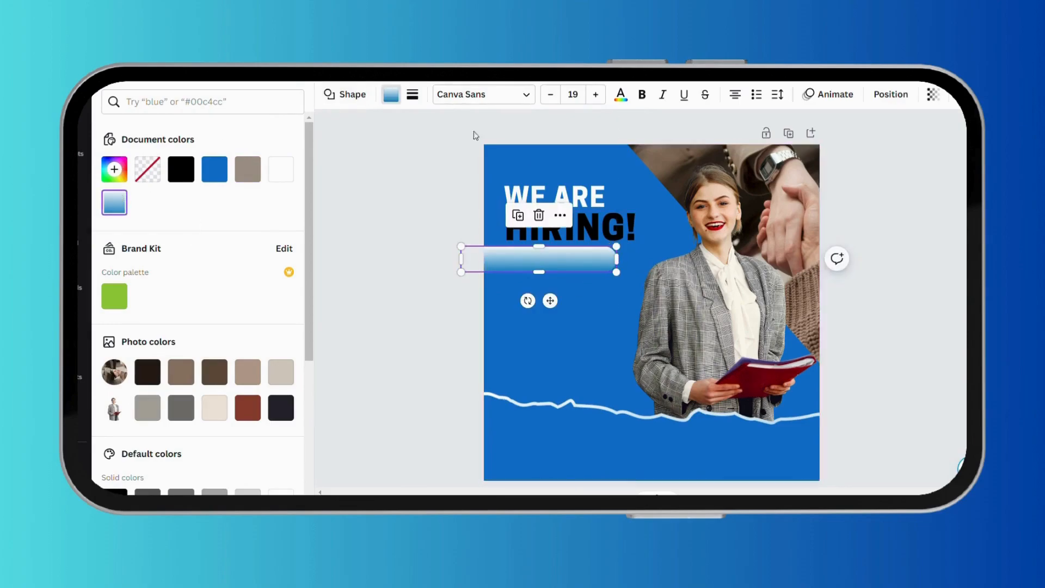
- Add the body text "join our best team" on the gradient bar and set its font to Cooper Hewitt
{"action": "left_click", "coordinate": [185, 326]}
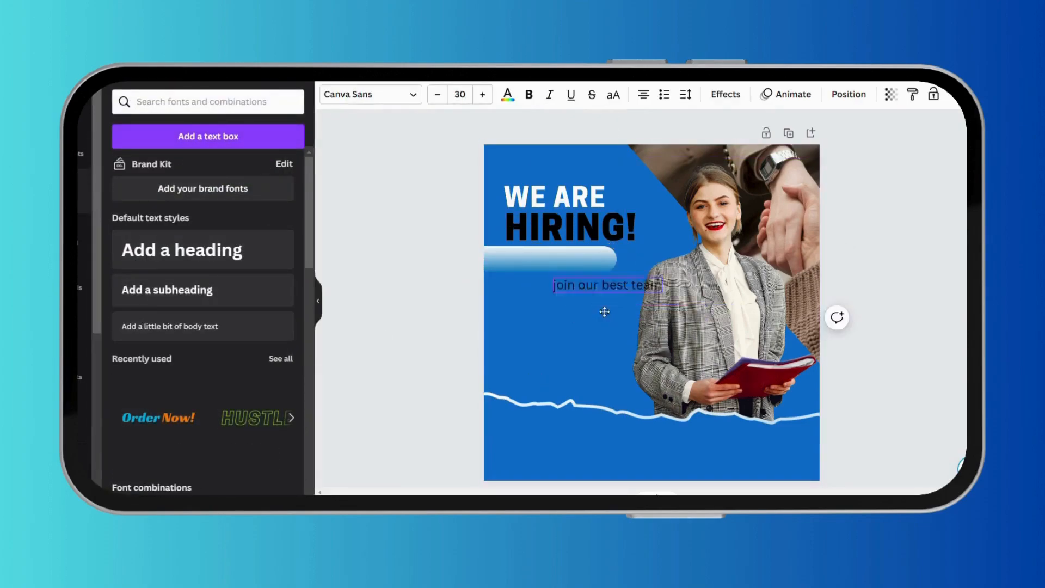
{"action": "left_click", "coordinate": [370, 94]}
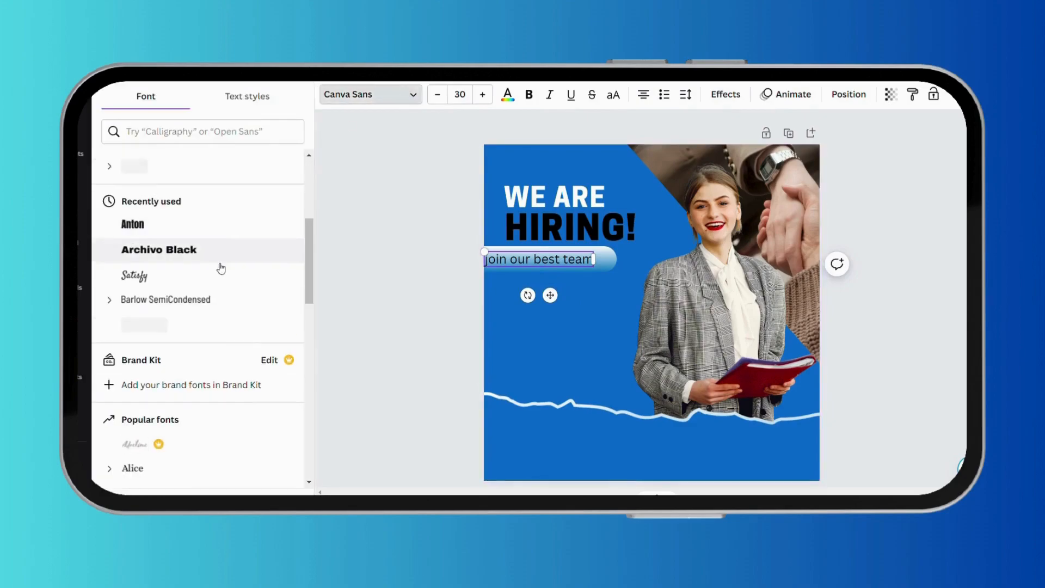
{"action": "scroll", "coordinate": [189, 243], "scroll_direction": "up", "scroll_amount": 3}
{"action": "left_click", "coordinate": [196, 240]}
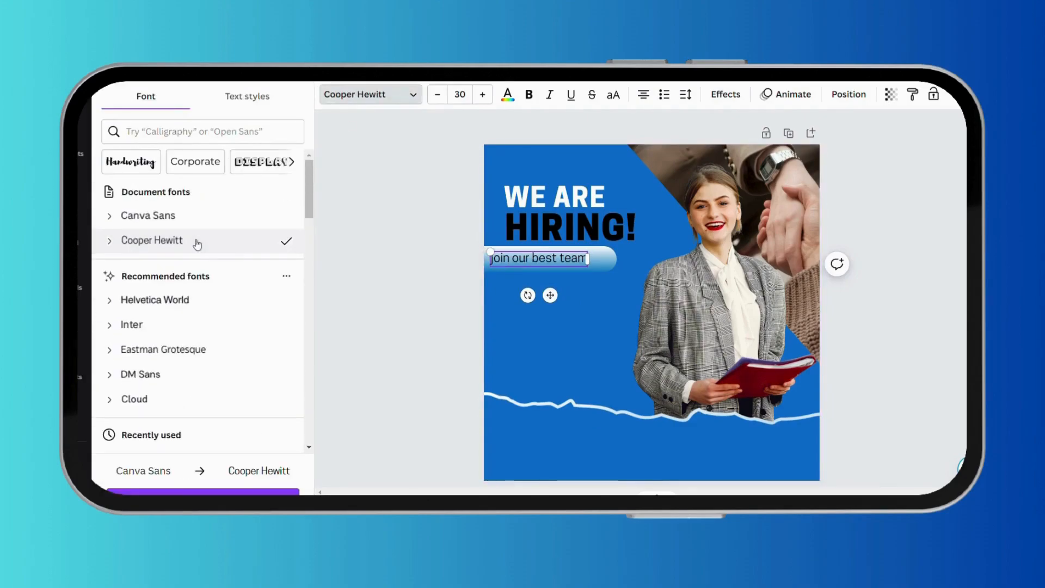
{"action": "left_click", "coordinate": [142, 241]}
- Make the "join our best team" text uppercase at size 20 and widen its letter spacing
{"action": "left_click", "coordinate": [613, 94]}
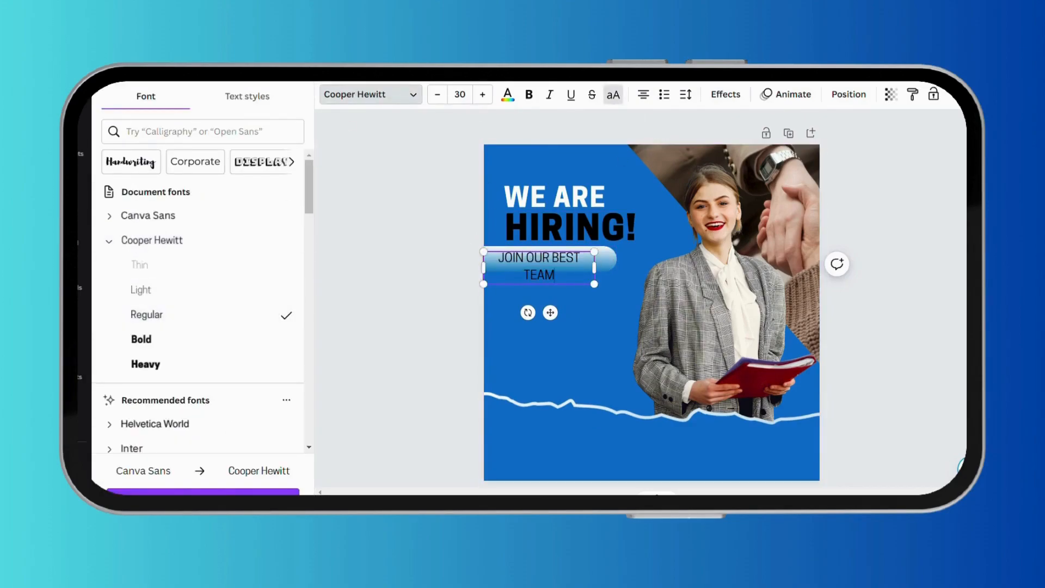
{"action": "left_click", "coordinate": [461, 90]}
{"action": "type", "text": "20"}
{"action": "key", "text": "Return"}
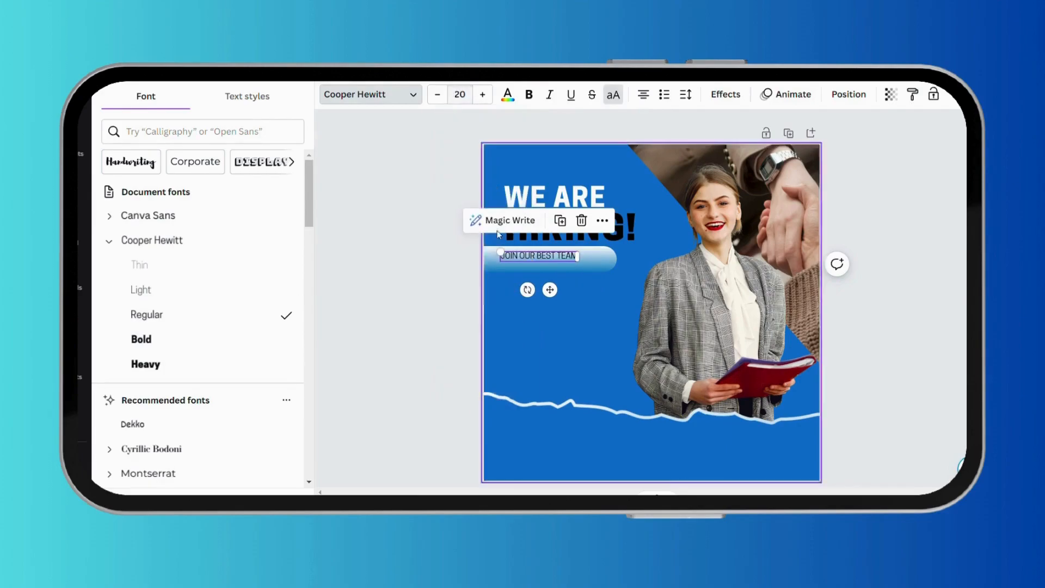
{"action": "left_click", "coordinate": [685, 95]}
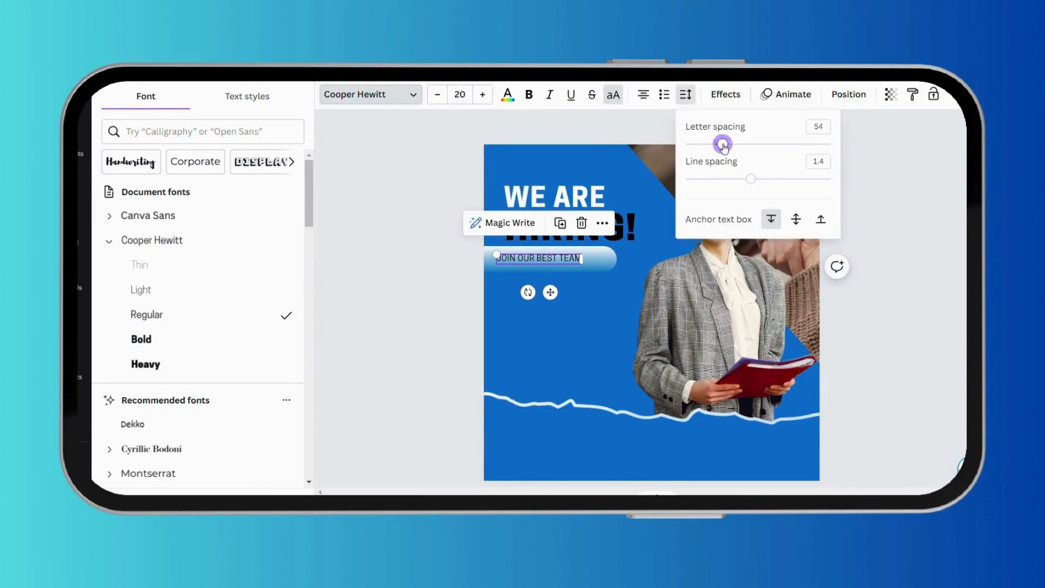
{"action": "left_click", "coordinate": [556, 290]}
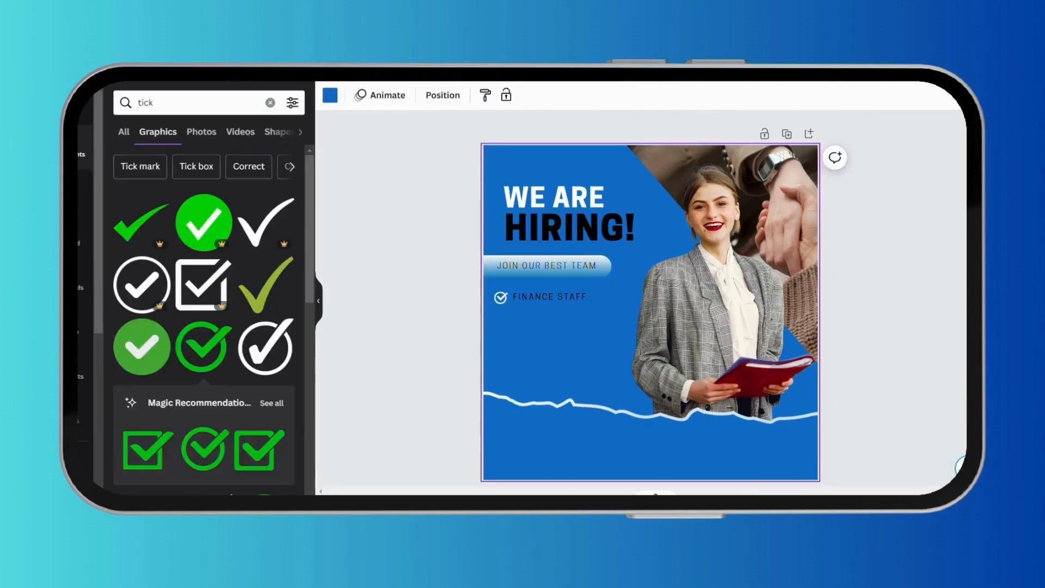
- Duplicate the checkmark and "FINANCE STAFF" row to build further list rows below it
{"action": "left_click", "coordinate": [521, 301]}
{"action": "left_click", "coordinate": [501, 297], "text": "shift"}
{"action": "left_click", "coordinate": [582, 260]}
{"action": "left_click_drag", "start_coordinate": [555, 339], "coordinate": [553, 355]}
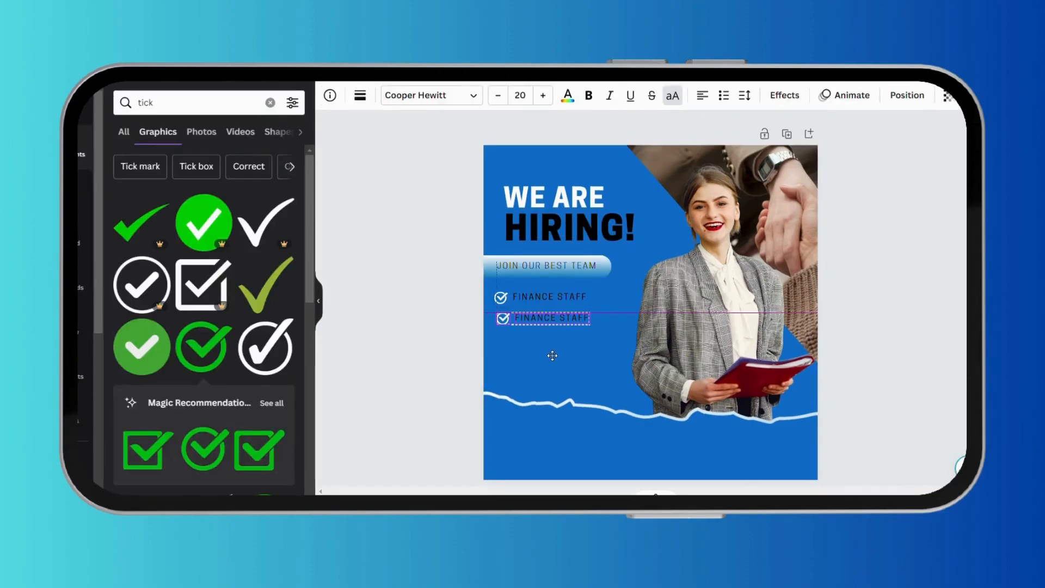
{"action": "left_click", "coordinate": [584, 281]}
{"action": "left_click", "coordinate": [585, 302]}
{"action": "left_click", "coordinate": [598, 373]}
- Change the copied list rows to "MARKETING", "ADMIN STAFF" and "OPERATIONAL", spaced evenly below "FINANCE STAFF"
{"action": "left_click", "coordinate": [548, 319]}
{"action": "left_click_drag", "start_coordinate": [600, 325], "coordinate": [504, 316]}
{"action": "left_click_drag", "start_coordinate": [553, 353], "coordinate": [504, 335]}
{"action": "left_click", "coordinate": [600, 341]}
{"action": "left_click_drag", "start_coordinate": [556, 374], "coordinate": [502, 356]}
{"action": "left_click_drag", "start_coordinate": [557, 394], "coordinate": [551, 388]}
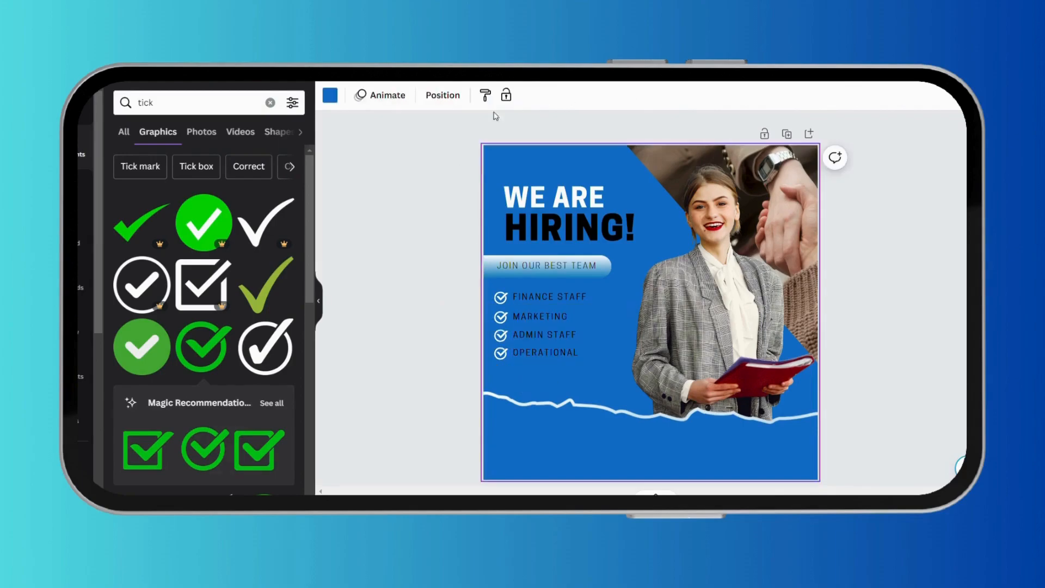
- Duplicate the "JOIN OUR BEST TEAM" bar and label below the list and change the copied text to "APPLY NOW"
{"action": "left_click_drag", "start_coordinate": [568, 265], "coordinate": [563, 267]}
{"action": "left_click", "coordinate": [580, 226]}
{"action": "left_click_drag", "start_coordinate": [562, 315], "coordinate": [565, 414]}
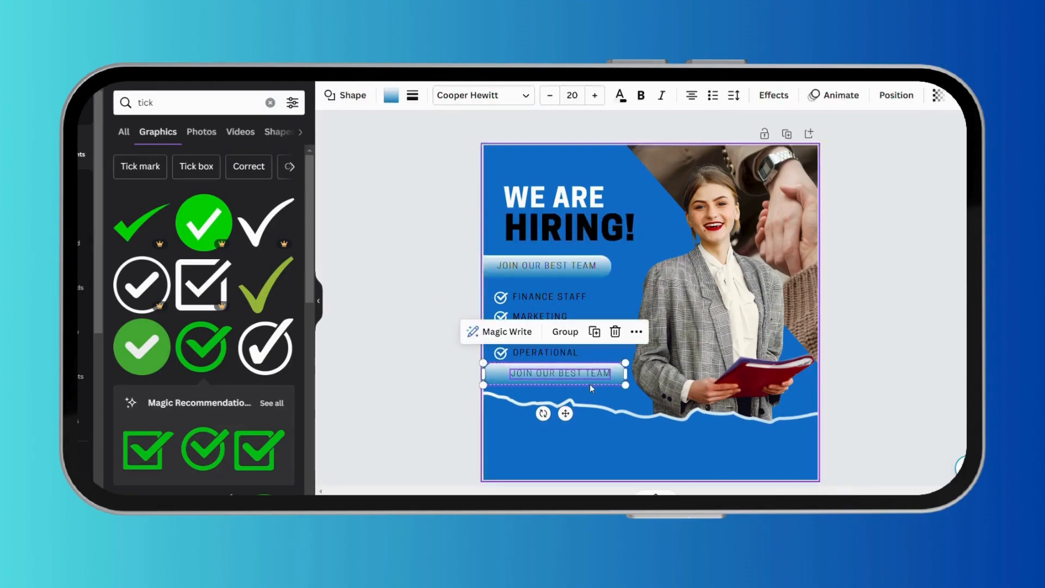
{"action": "left_click", "coordinate": [608, 376]}
{"action": "double_click", "coordinate": [609, 375]}
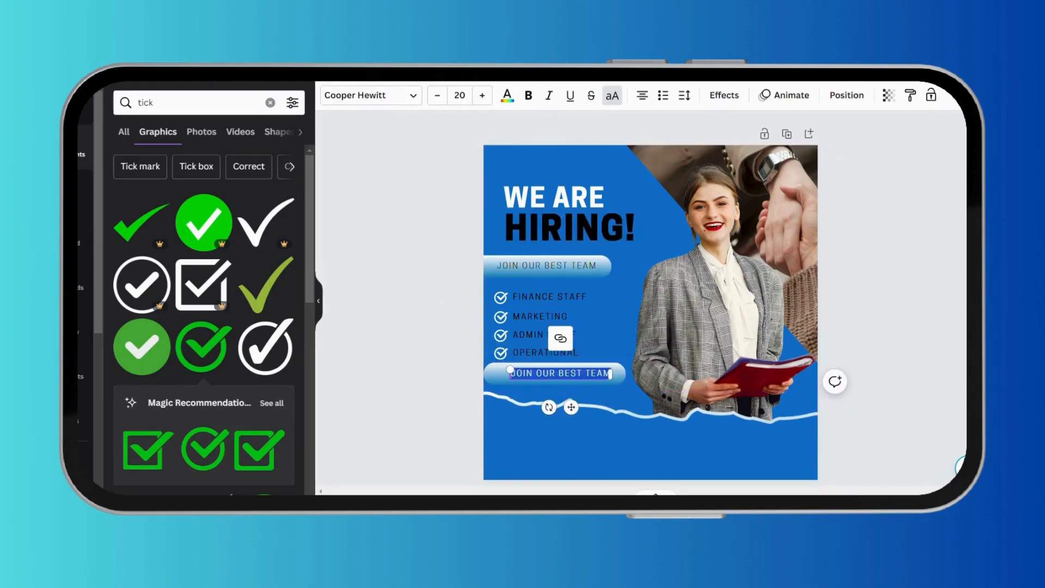
{"action": "type", "text": "APPLY NOW"}
- Set the "APPLY NOW" label's font to Cooper Hewitt Bold
{"action": "left_click", "coordinate": [370, 95]}
{"action": "left_click", "coordinate": [153, 216]}
{"action": "left_click", "coordinate": [164, 314]}
{"action": "left_click", "coordinate": [224, 314]}
- Narrow the gradient bar from both ends to fit "APPLY NOW" and shift the bar and label slightly
{"action": "left_click", "coordinate": [577, 376]}
{"action": "left_click_drag", "start_coordinate": [624, 373], "coordinate": [599, 373]}
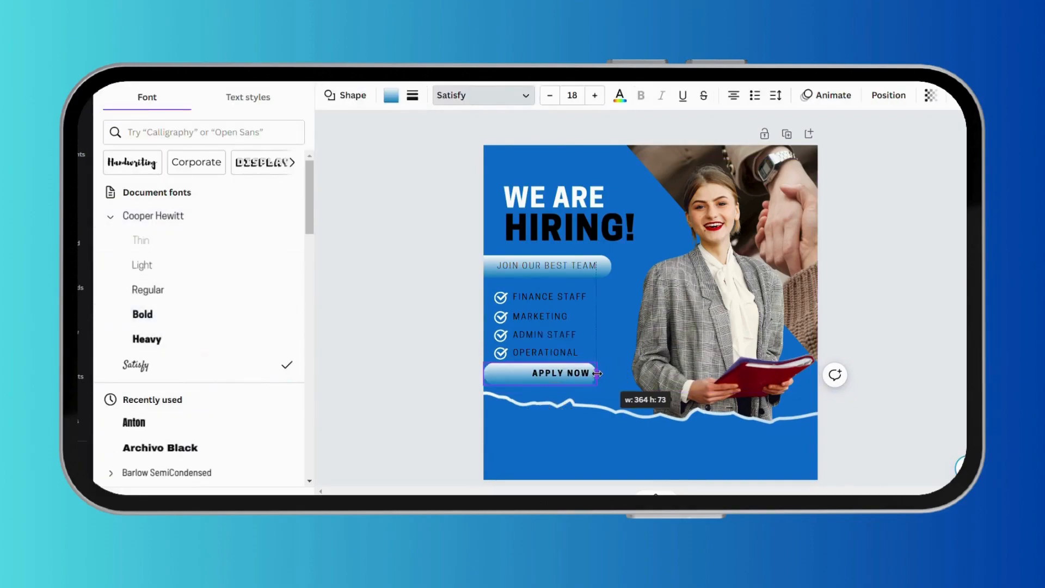
{"action": "left_click_drag", "start_coordinate": [509, 373], "coordinate": [526, 374]}
{"action": "left_click", "coordinate": [564, 373]}
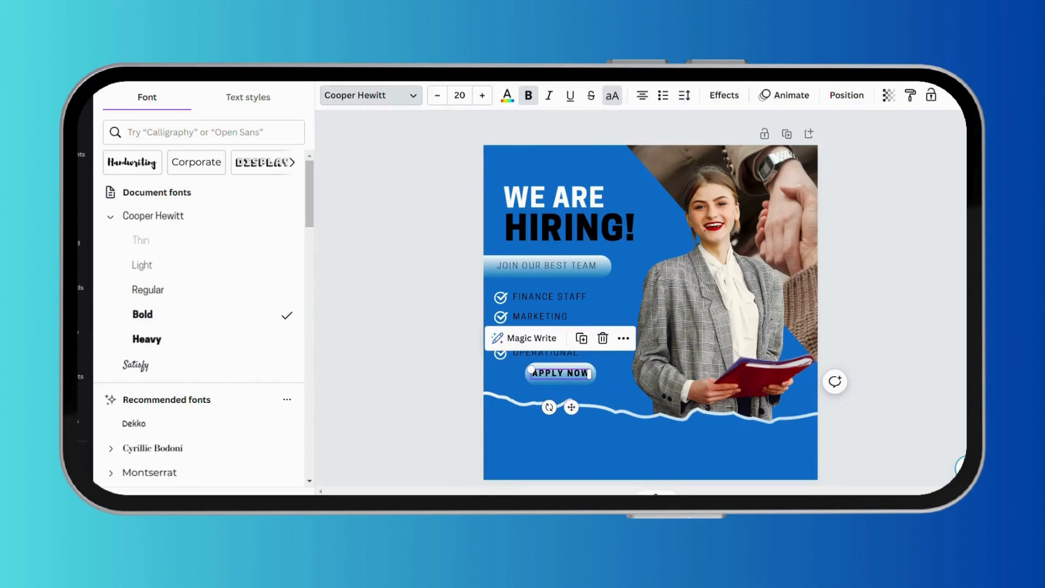
{"action": "left_click", "coordinate": [607, 379]}
{"action": "left_click", "coordinate": [592, 377]}
{"action": "left_click", "coordinate": [574, 373], "text": "shift"}
{"action": "left_click_drag", "start_coordinate": [574, 415], "coordinate": [579, 422]}
- Set the "APPLY NOW" label's font size to about 23
{"action": "left_click", "coordinate": [642, 381]}
{"action": "left_click", "coordinate": [574, 378]}
{"action": "left_click", "coordinate": [461, 95]}
{"action": "type", "text": "3"}
{"action": "key", "text": "Return"}
{"action": "left_click", "coordinate": [462, 94]}
{"action": "left_click", "coordinate": [462, 94]}
{"action": "type", "text": "32"}
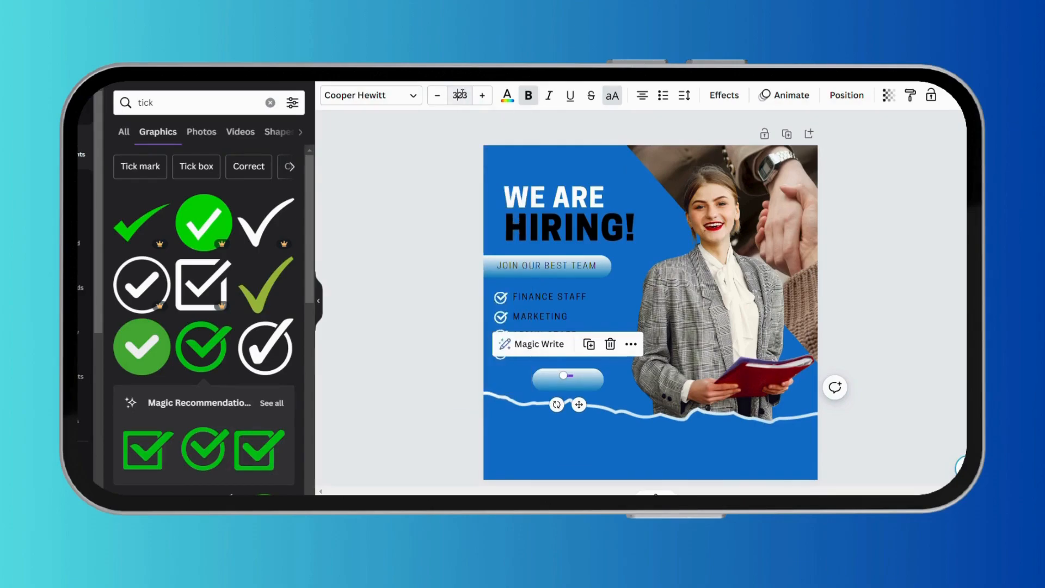
- Widen the gradient bar slightly on both sides of the "APPLY NOW" label
{"action": "left_click", "coordinate": [568, 371]}
{"action": "left_click_drag", "start_coordinate": [603, 379], "coordinate": [606, 380]}
{"action": "left_click_drag", "start_coordinate": [533, 379], "coordinate": [529, 379]}
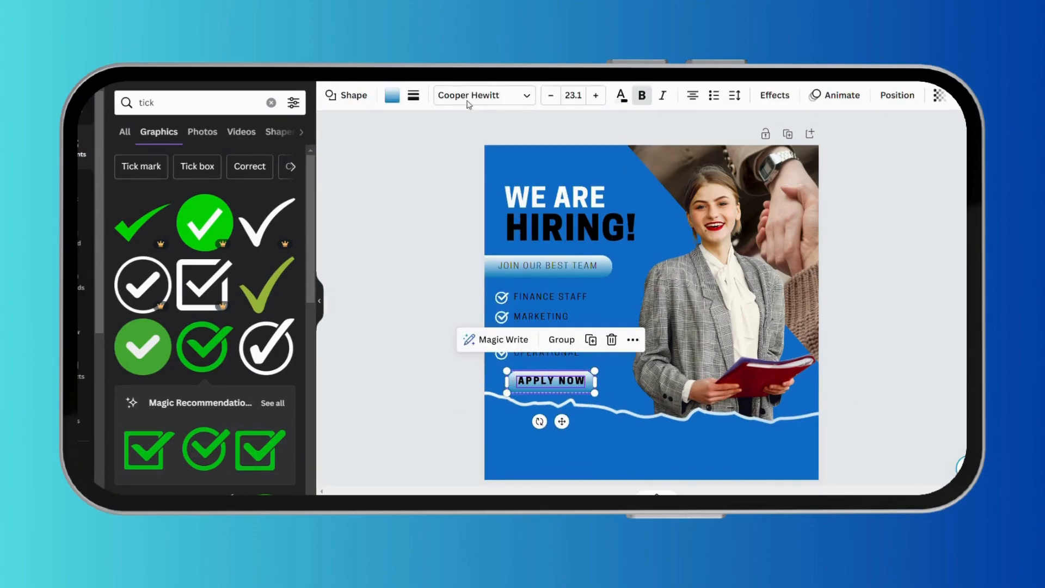
{"action": "left_click", "coordinate": [784, 453]}
- Duplicate a list text, place the copy below the torn line, and change it to "Send Your Resume To Us"
{"action": "left_click", "coordinate": [555, 352]}
{"action": "left_click", "coordinate": [568, 318]}
{"action": "left_click_drag", "start_coordinate": [563, 397], "coordinate": [552, 464]}
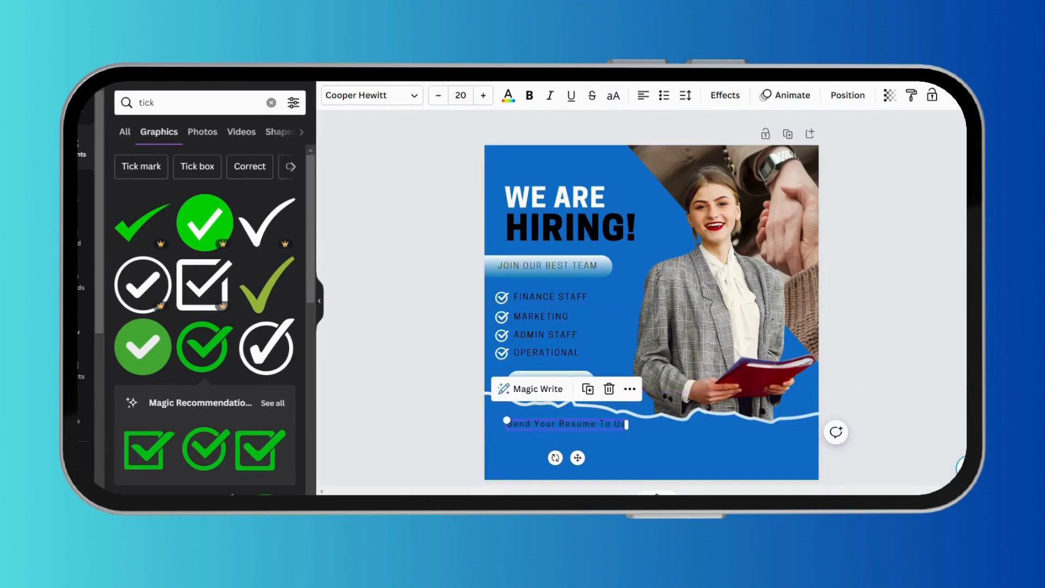
- Search the graphics for "mail", add the white round envelope icon, and shrink it beneath "Send Your Resume To Us"
{"action": "left_click", "coordinate": [164, 104]}
{"action": "key", "text": "BackSpace"}
{"action": "key", "text": "BackSpace"}
{"action": "key", "text": "BackSpace"}
{"action": "key", "text": "BackSpace"}
{"action": "type", "text": "mail"}
{"action": "key", "text": "Return"}
{"action": "scroll", "coordinate": [216, 326], "scroll_direction": "down", "scroll_amount": 4}
{"action": "left_click", "coordinate": [218, 331]}
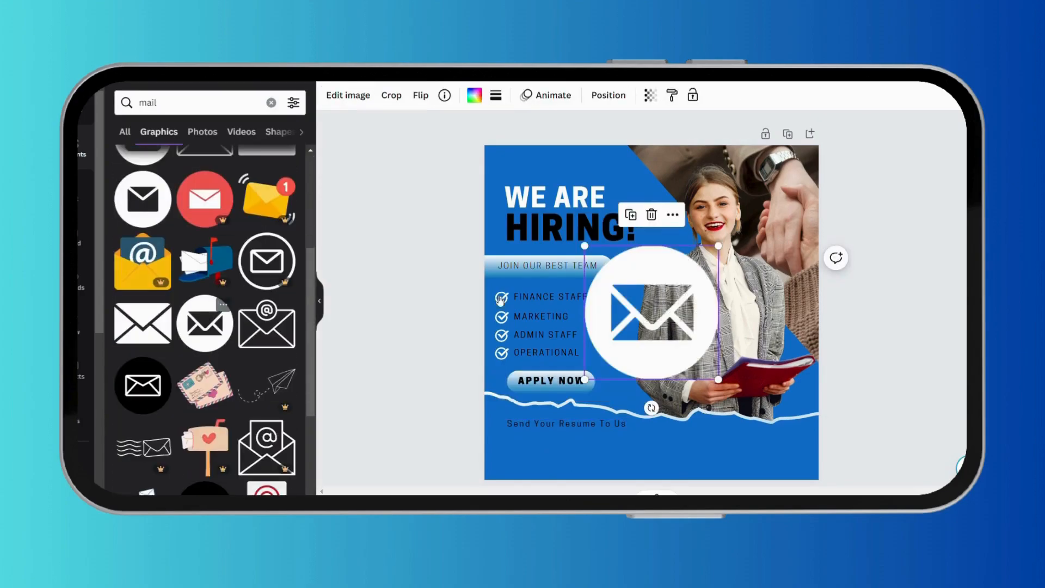
{"action": "left_click_drag", "start_coordinate": [718, 246], "coordinate": [637, 345]}
{"action": "left_click_drag", "start_coordinate": [603, 406], "coordinate": [528, 481]}
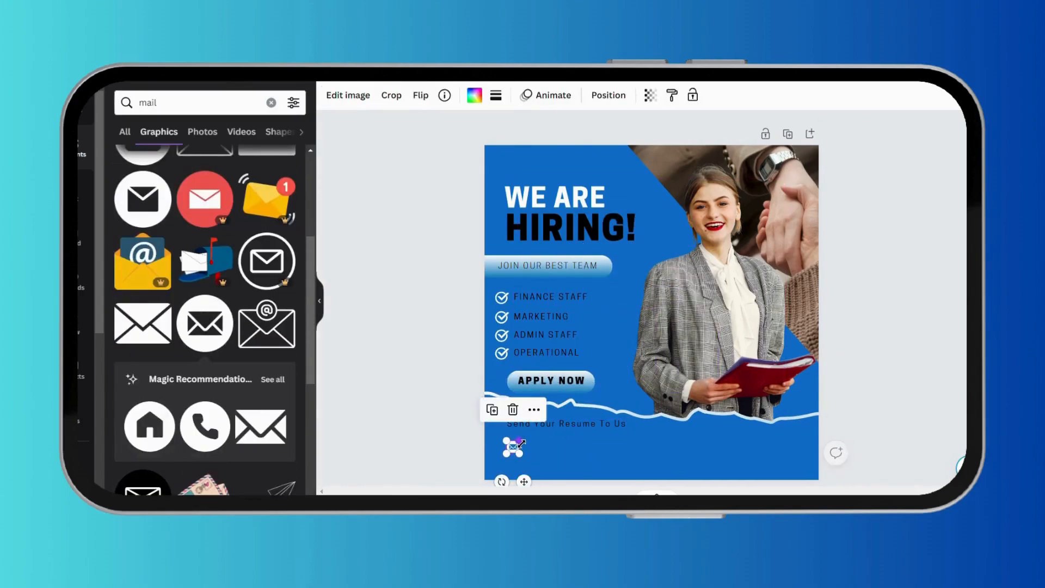
- Duplicate the "Send Your Resume To Us" text beside the envelope icon and replace the copy with the contact e-mail address
{"action": "left_click", "coordinate": [612, 424]}
{"action": "left_click", "coordinate": [590, 390]}
{"action": "left_click_drag", "start_coordinate": [584, 461], "coordinate": [596, 469]}
{"action": "double_click", "coordinate": [644, 438]}
{"action": "key", "text": "ctrl+v"}
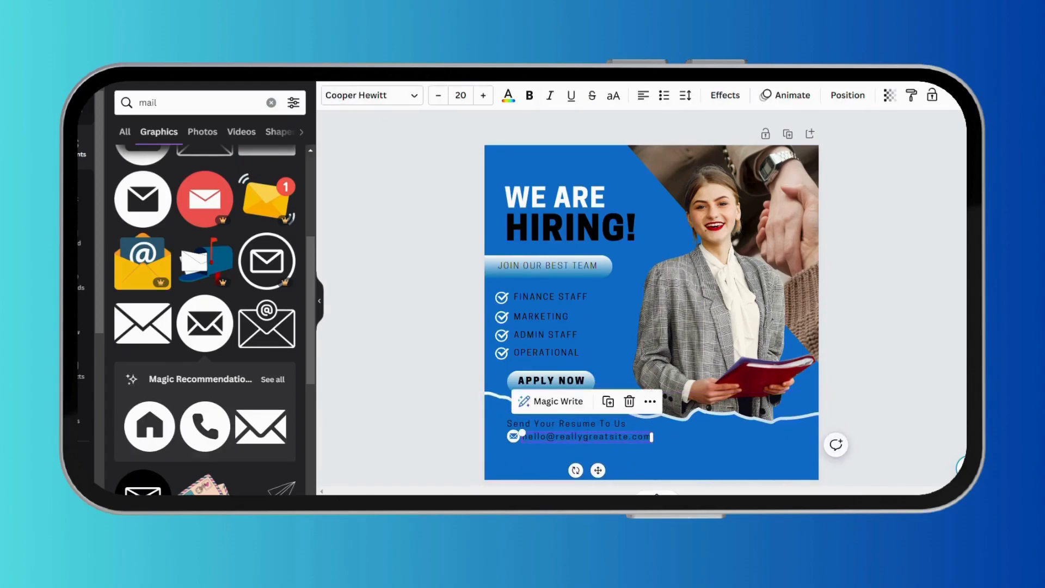
- Search the graphics for "globe", add the wireframe globe icon, shrink it into the design's lower-right area, and recolor it white
{"action": "left_click", "coordinate": [135, 104]}
{"action": "type", "text": "globe"}
{"action": "key", "text": "Return"}
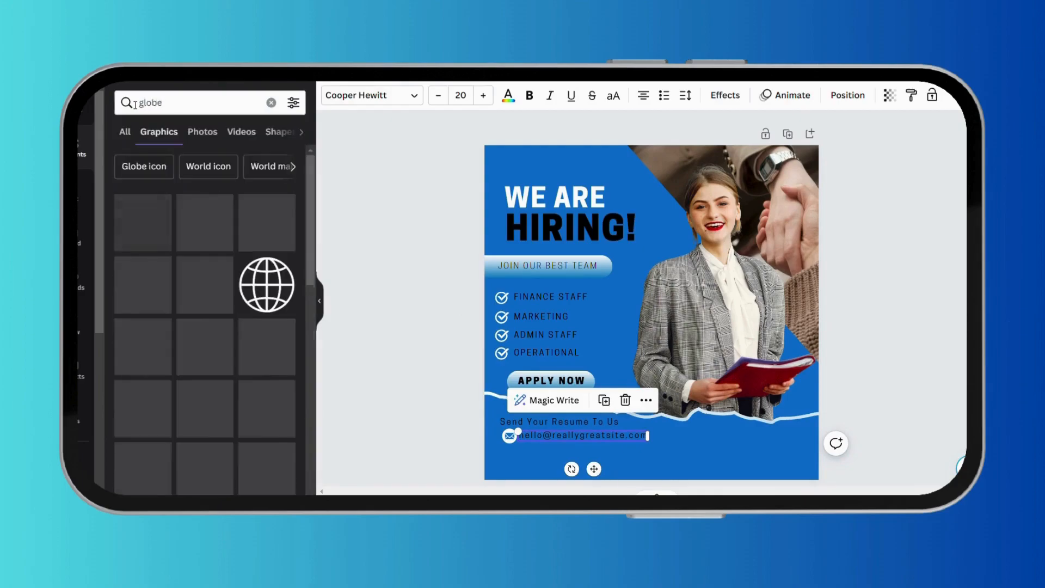
{"action": "left_click", "coordinate": [267, 285]}
{"action": "left_click_drag", "start_coordinate": [717, 246], "coordinate": [615, 348]}
{"action": "left_click_drag", "start_coordinate": [612, 408], "coordinate": [743, 491]}
{"action": "left_click_drag", "start_coordinate": [746, 428], "coordinate": [734, 439]}
{"action": "left_click", "coordinate": [474, 95]}
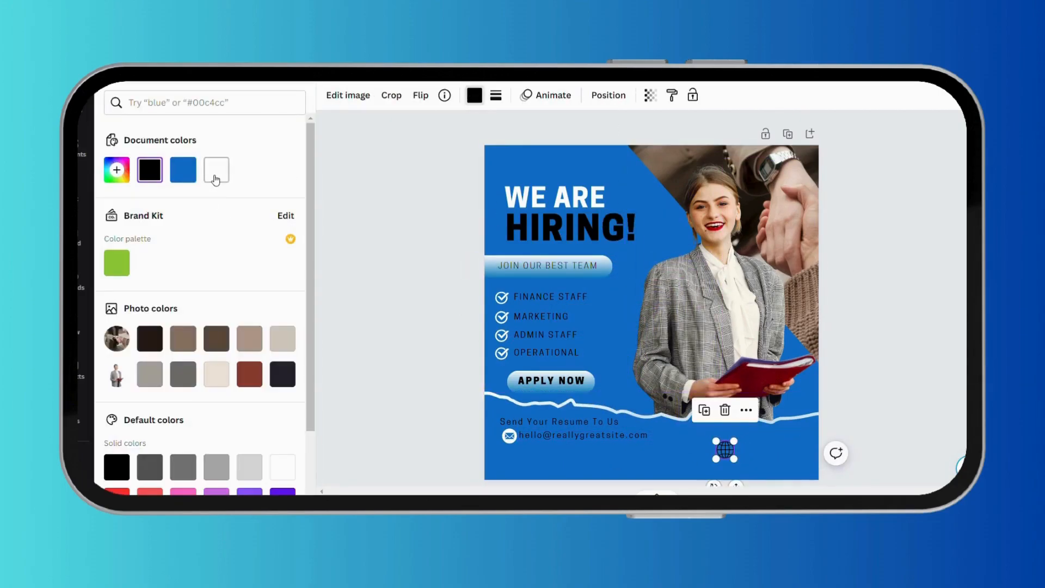
- Duplicate the "Send Your Resume To Us" text, place the copy beside the globe, and change it to uppercase "MORE INFORMATION"
{"action": "left_click", "coordinate": [575, 425]}
{"action": "left_click", "coordinate": [582, 390]}
{"action": "left_click_drag", "start_coordinate": [574, 460], "coordinate": [665, 480]}
{"action": "double_click", "coordinate": [711, 447]}
{"action": "type", "text": "more information"}
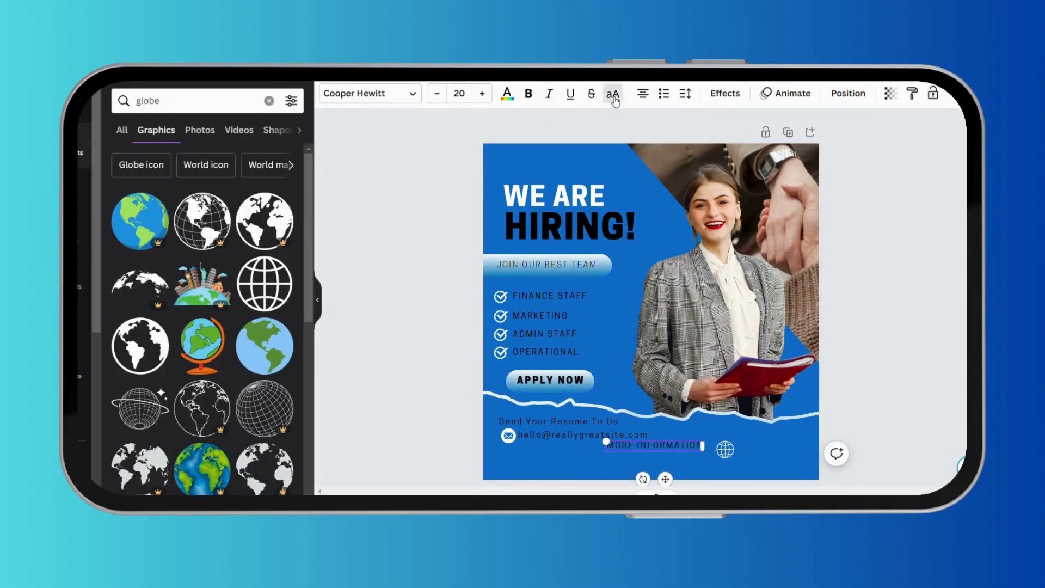
- Set the "MORE INFORMATION" text to size 15 and align the globe icon closely beside it
{"action": "type", "text": "15"}
{"action": "key", "text": "Return"}
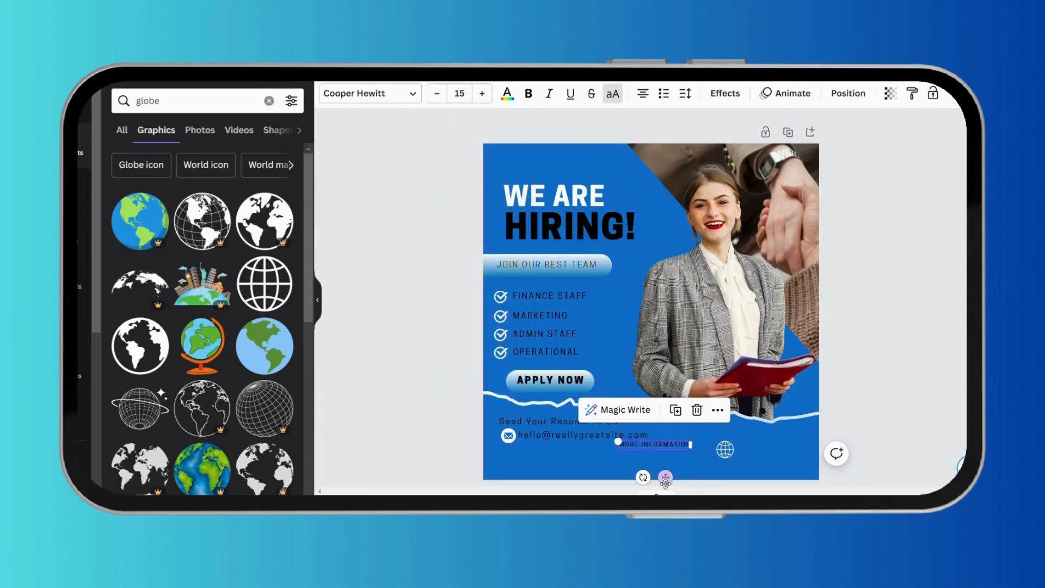
{"action": "mouse_move", "coordinate": [725, 448]}
{"action": "left_mouse_down"}
{"action": "mouse_move", "coordinate": [752, 448]}
{"action": "mouse_move", "coordinate": [715, 446]}
{"action": "left_mouse_up"}
{"action": "left_click", "coordinate": [692, 446]}
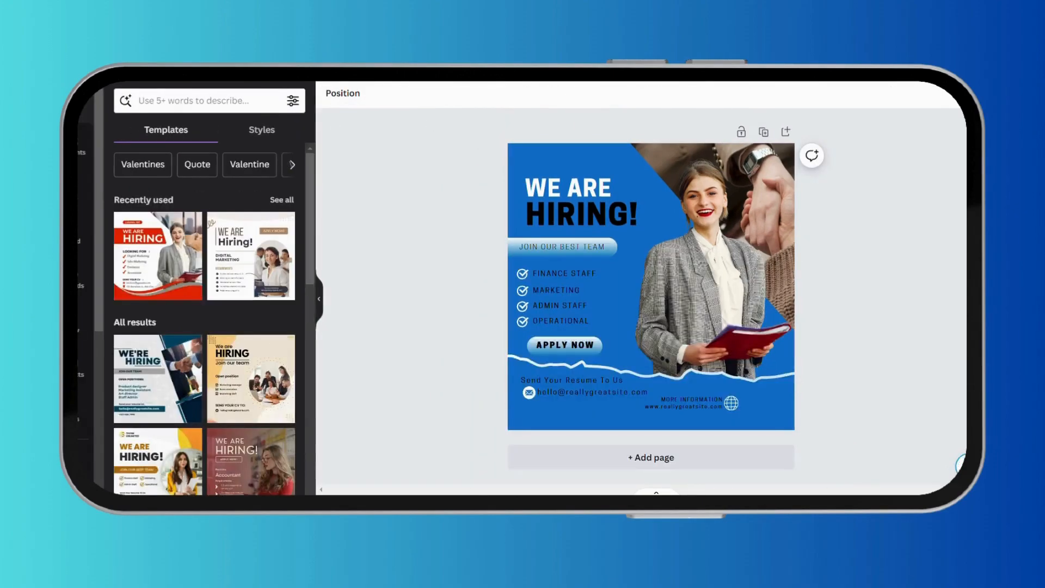
- Search the graphics for "neon", add the light blue chevron strip, and turn it sideways at small size above the "WE ARE" heading
{"action": "left_click", "coordinate": [82, 145]}
{"action": "left_click", "coordinate": [174, 101]}
{"action": "type", "text": "neon"}
{"action": "key", "text": "Return"}
{"action": "left_click", "coordinate": [173, 133]}
{"action": "scroll", "coordinate": [188, 234], "scroll_direction": "down", "scroll_amount": 1}
{"action": "left_click", "coordinate": [143, 270]}
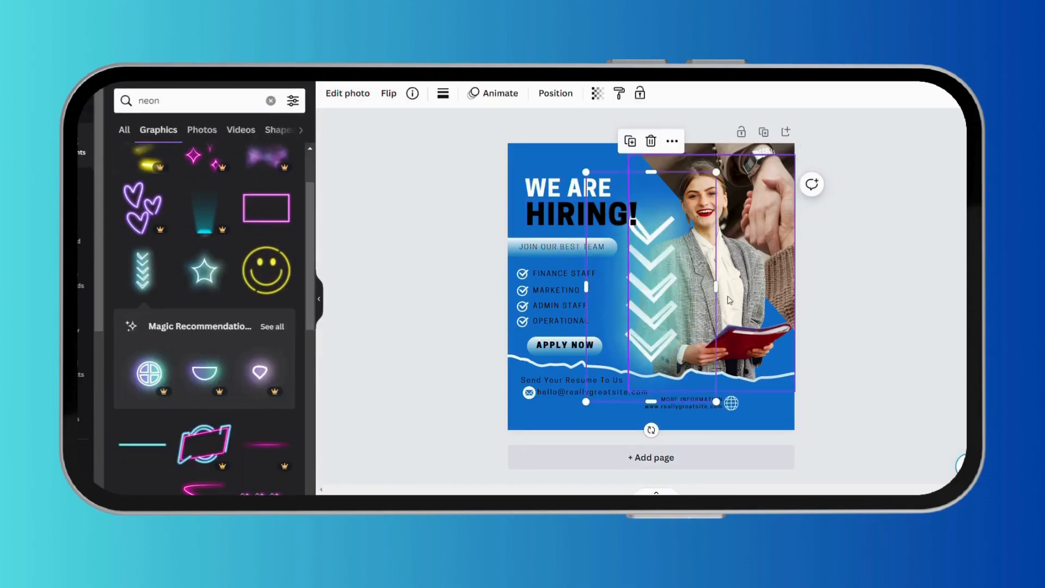
{"action": "left_click_drag", "start_coordinate": [650, 429], "coordinate": [561, 292]}
{"action": "left_click_drag", "start_coordinate": [765, 222], "coordinate": [559, 174]}
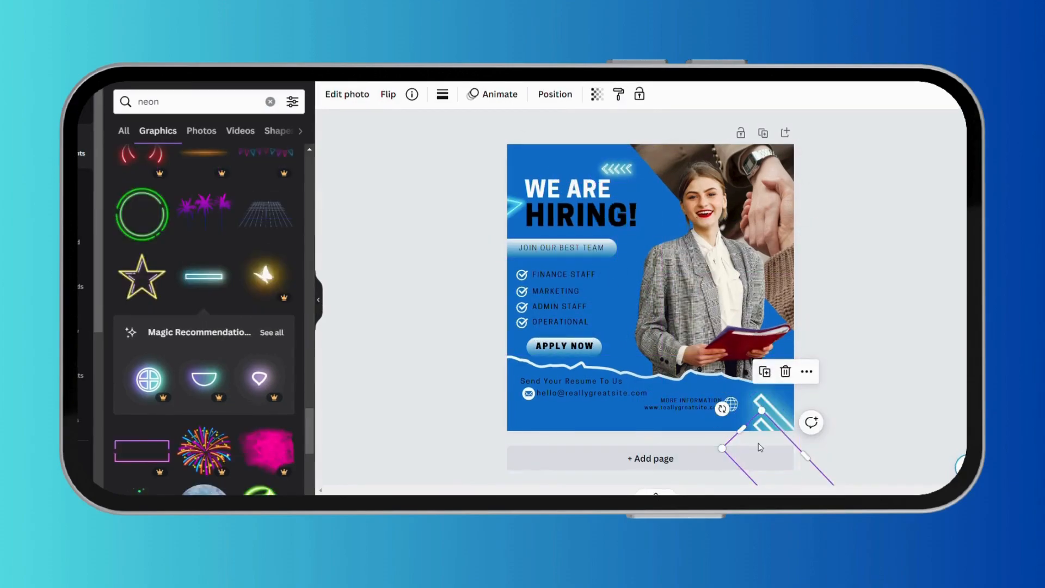
- Duplicate the slanted neon bars from the lower-right corner and place the copy in the design's upper-left corner
{"action": "key", "text": "ctrl+d"}
{"action": "left_click_drag", "start_coordinate": [751, 443], "coordinate": [569, 150]}
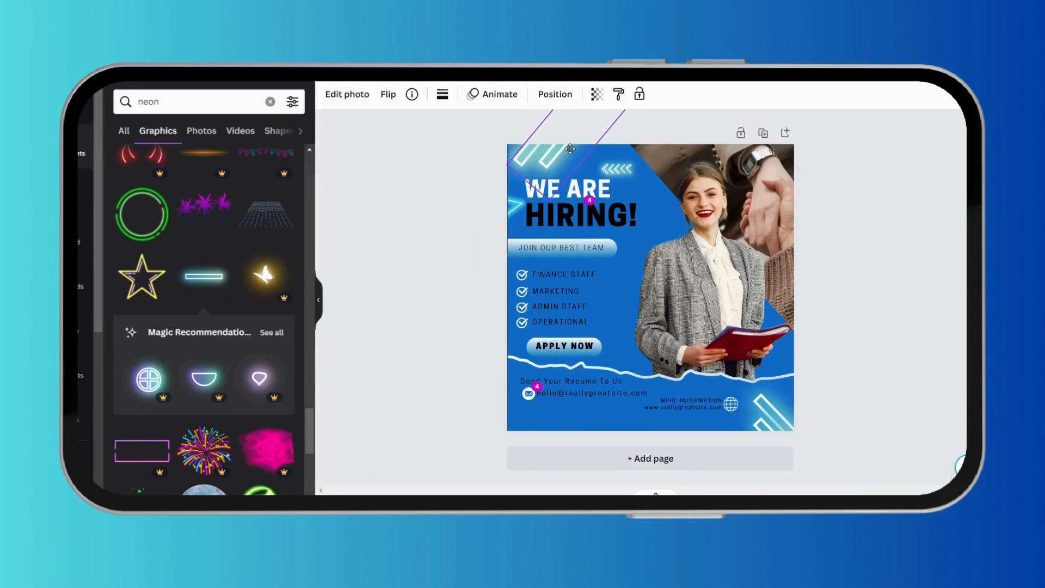
- Add the light blue neon zigzag lines and shrink them into the gap between "APPLY NOW" and the woman's photo
{"action": "left_click", "coordinate": [140, 351]}
{"action": "left_click_drag", "start_coordinate": [684, 181], "coordinate": [641, 314]}
{"action": "left_click_drag", "start_coordinate": [616, 375], "coordinate": [614, 348]}
{"action": "left_click_drag", "start_coordinate": [635, 286], "coordinate": [632, 309]}
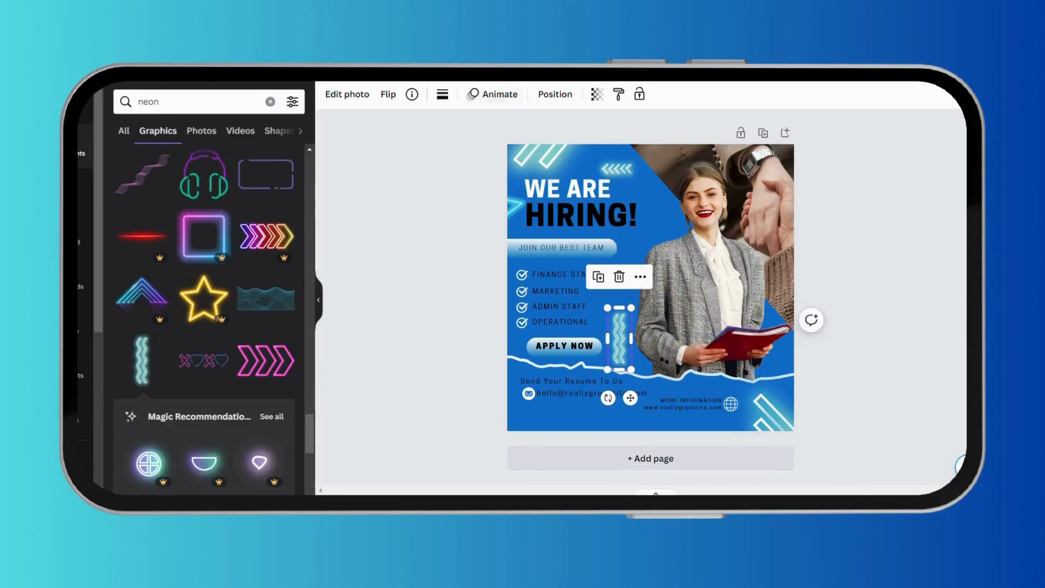
- Add the neon diamond graphic, shrink it into the design's lower-left corner, and duplicate it into a row beneath the e-mail line
{"action": "scroll", "coordinate": [197, 361], "scroll_direction": "down", "scroll_amount": 7}
{"action": "left_click", "coordinate": [264, 228]}
{"action": "left_click_drag", "start_coordinate": [764, 173], "coordinate": [525, 414]}
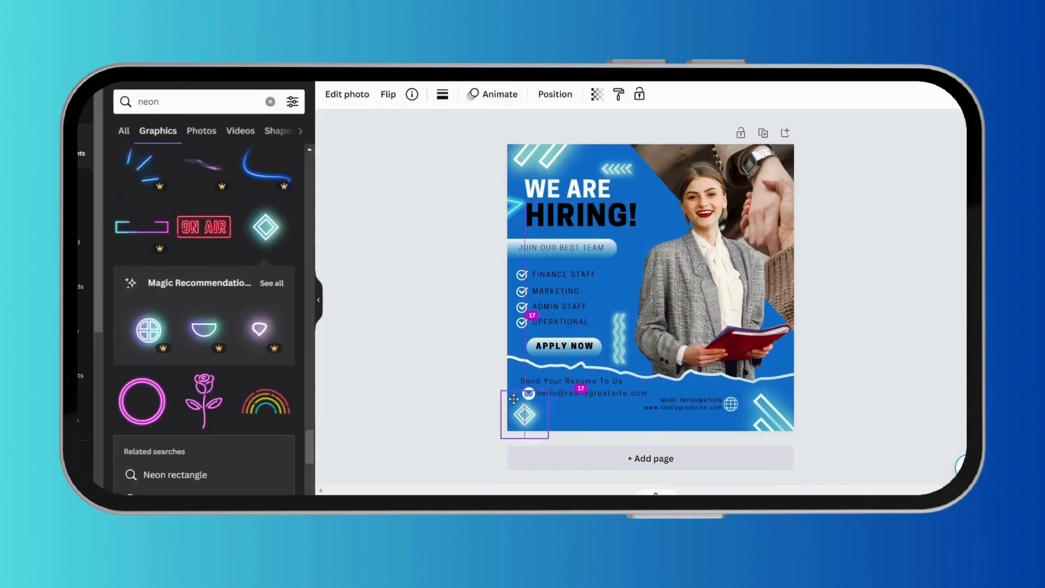
{"action": "double_click", "coordinate": [515, 403]}
{"action": "left_click", "coordinate": [150, 496]}
{"action": "left_click_drag", "start_coordinate": [548, 391], "coordinate": [541, 415]}
{"action": "left_click", "coordinate": [505, 364]}
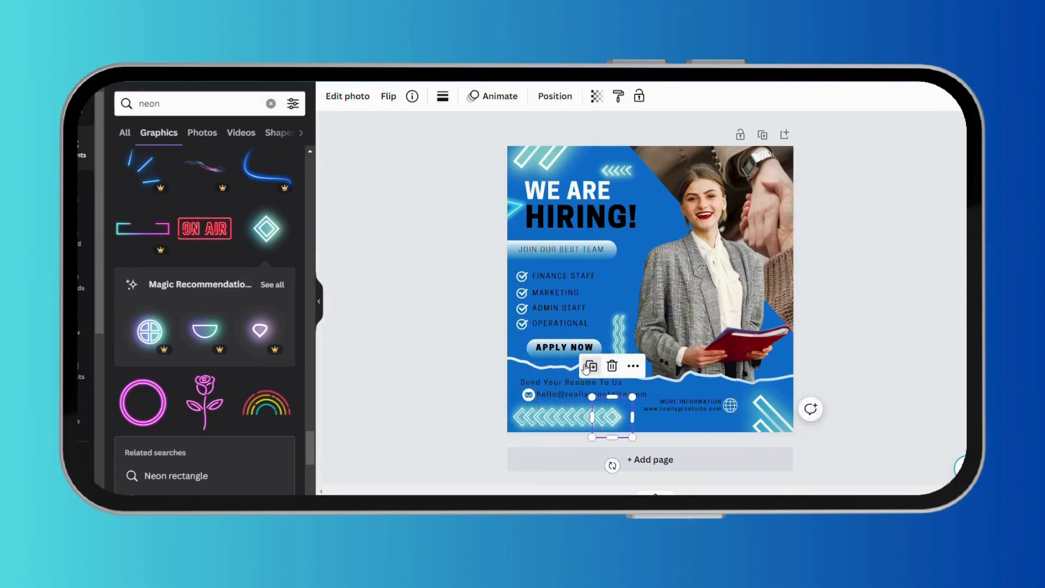
- Add the light blue neon rectangle and fit it as a frame around the "JOIN OUR BEST TEAM" bar
{"action": "scroll", "coordinate": [216, 326], "scroll_direction": "down", "scroll_amount": 8}
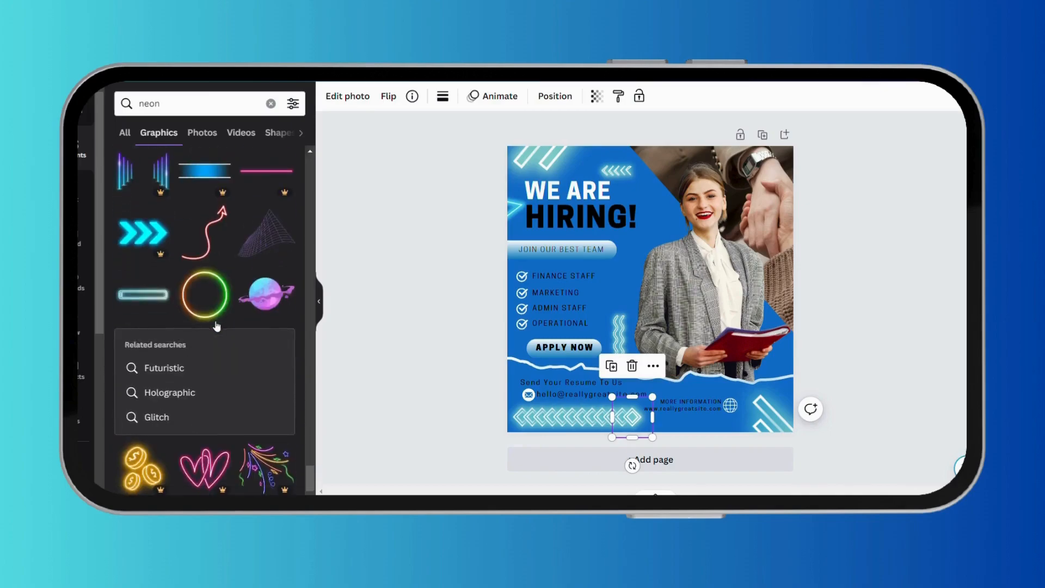
{"action": "left_click", "coordinate": [147, 294]}
{"action": "left_click_drag", "start_coordinate": [680, 292], "coordinate": [559, 254]}
{"action": "left_click_drag", "start_coordinate": [642, 287], "coordinate": [626, 279]}
{"action": "left_click_drag", "start_coordinate": [493, 250], "coordinate": [507, 253]}
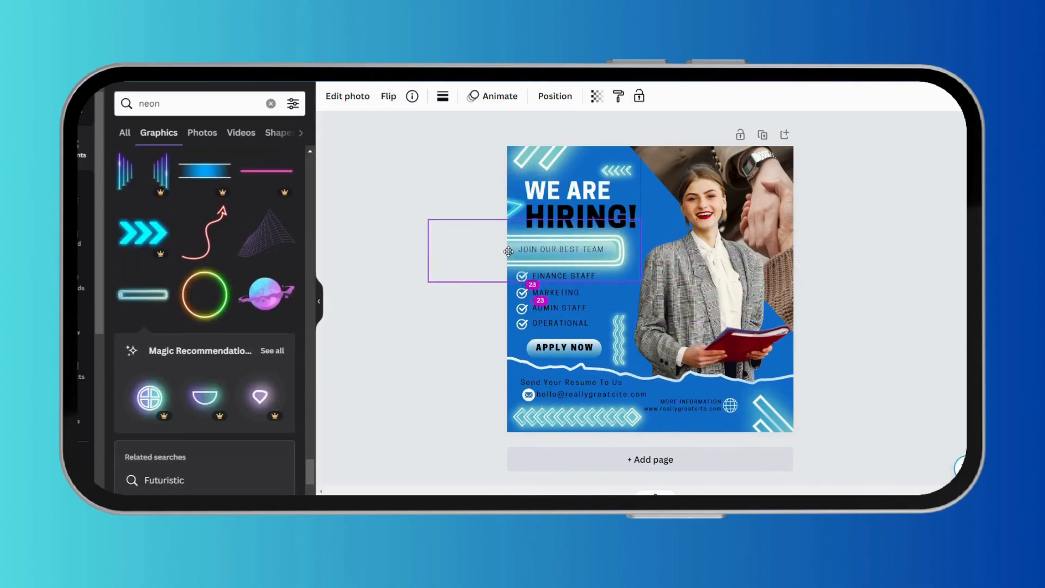
- Reorder the layers so the "JOIN OUR BEST TEAM" bar sits in front of the neon frame
{"action": "left_click", "coordinate": [555, 95]}
{"action": "left_click", "coordinate": [256, 98]}
{"action": "left_click_drag", "start_coordinate": [219, 341], "coordinate": [222, 298]}
{"action": "left_click", "coordinate": [391, 307]}
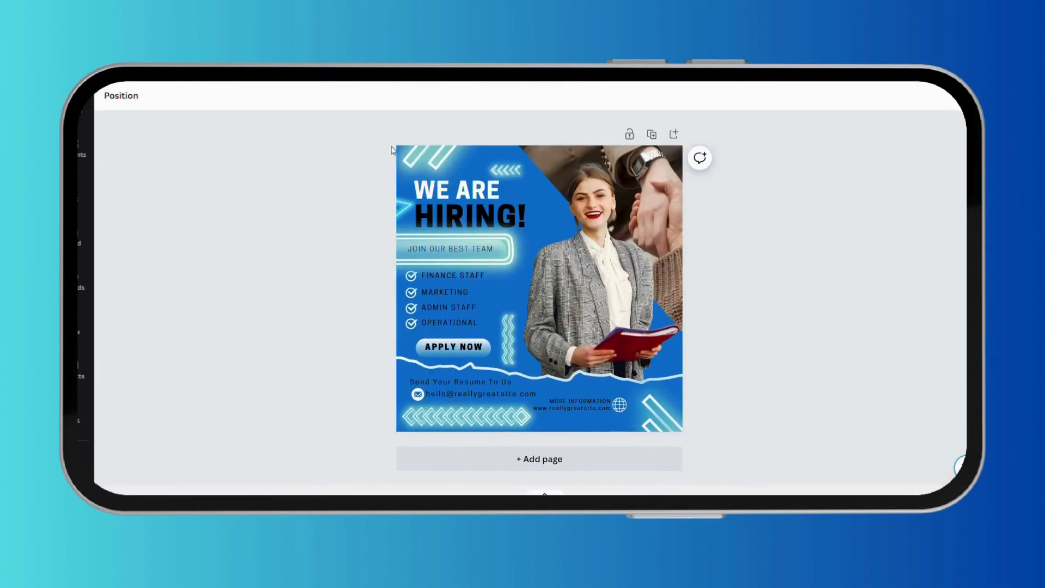
- Lock the blue background and the handshake photo
{"action": "left_click", "coordinate": [449, 173]}
{"action": "left_click", "coordinate": [278, 96]}
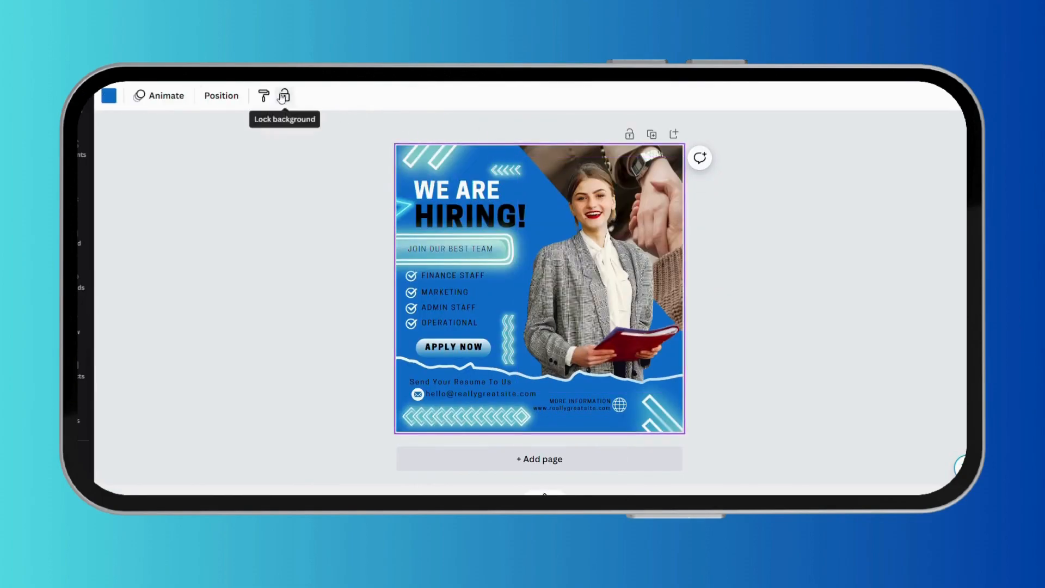
{"action": "left_click", "coordinate": [674, 156]}
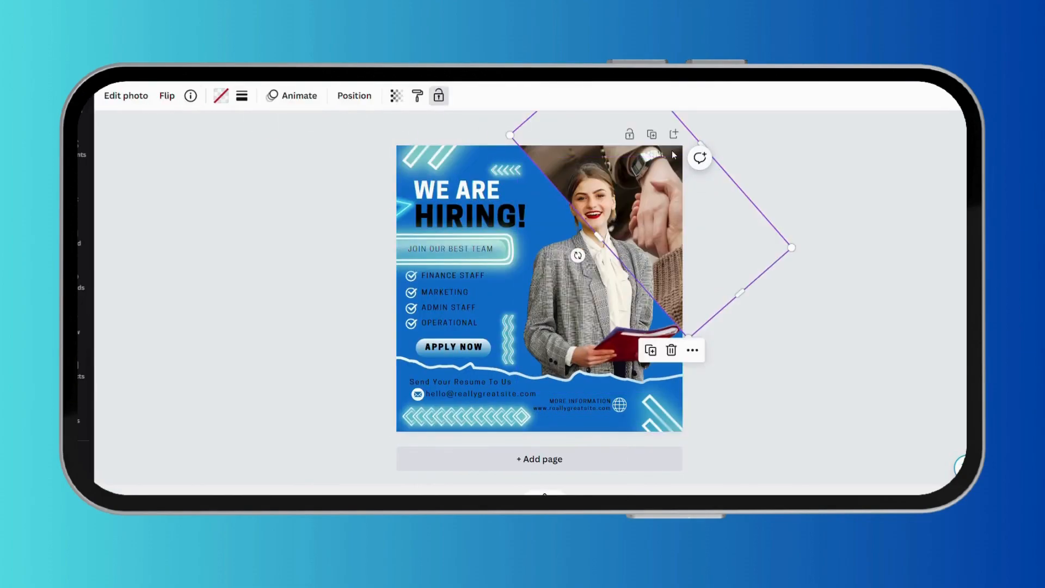
{"action": "left_click", "coordinate": [442, 98]}
- Group the neon chevrons above the heading with the slanted neon bars in the upper-left corner
{"action": "left_click", "coordinate": [540, 220]}
{"action": "left_click_drag", "start_coordinate": [540, 221], "coordinate": [470, 173]}
{"action": "left_click", "coordinate": [462, 167]}
{"action": "left_click", "coordinate": [425, 150], "text": "shift"}
{"action": "left_click", "coordinate": [415, 233]}
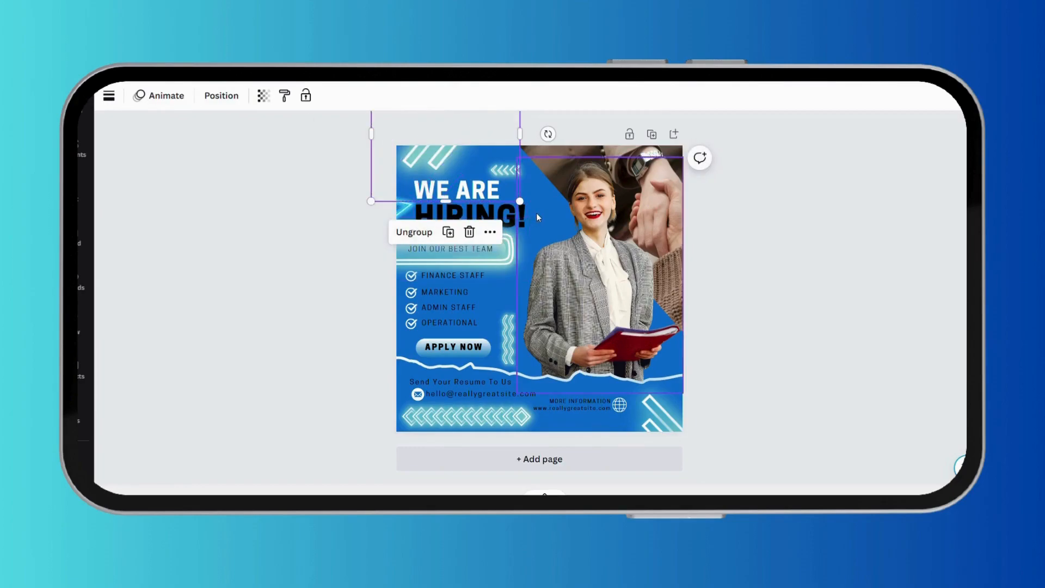
- Group the "JOIN OUR BEST TEAM" bar with its neon frame
{"action": "left_click", "coordinate": [462, 198], "text": "shift"}
{"action": "left_click", "coordinate": [529, 266]}
{"action": "left_click", "coordinate": [499, 249], "text": "shift"}
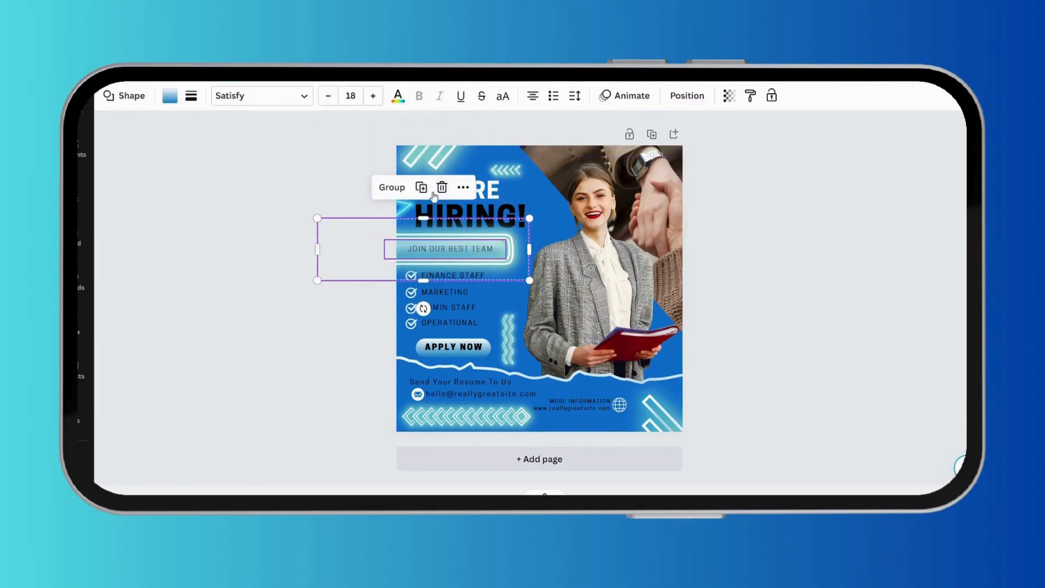
{"action": "left_click", "coordinate": [422, 188]}
{"action": "left_click", "coordinate": [446, 196]}
- Group the check-marked job list, and group the "Send Your Resume To Us" text with the envelope and e-mail line
{"action": "left_click_drag", "start_coordinate": [381, 274], "coordinate": [459, 322]}
{"action": "left_click", "coordinate": [428, 188]}
{"action": "left_click", "coordinate": [447, 365]}
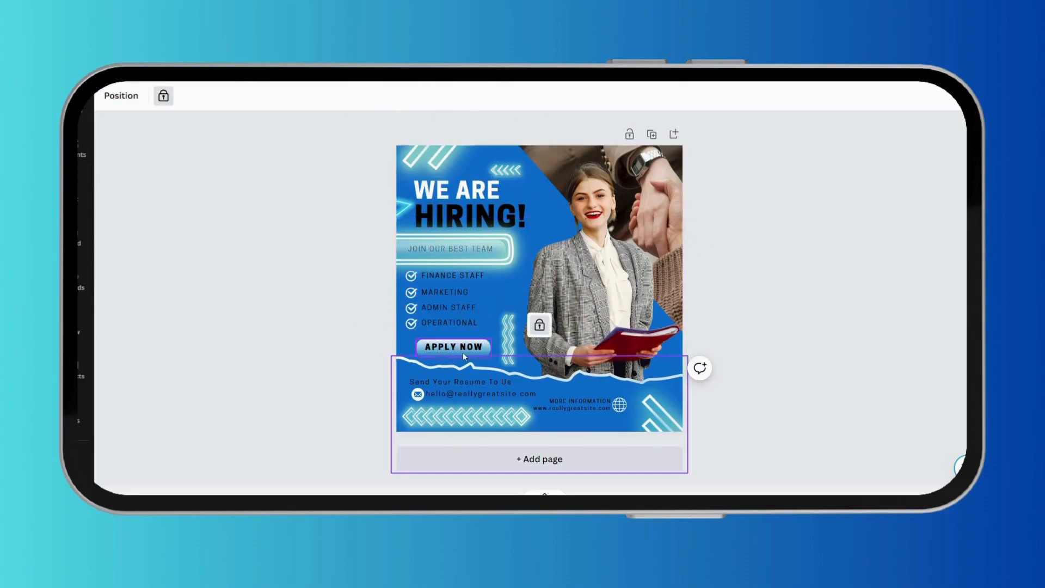
{"action": "left_click", "coordinate": [455, 394]}
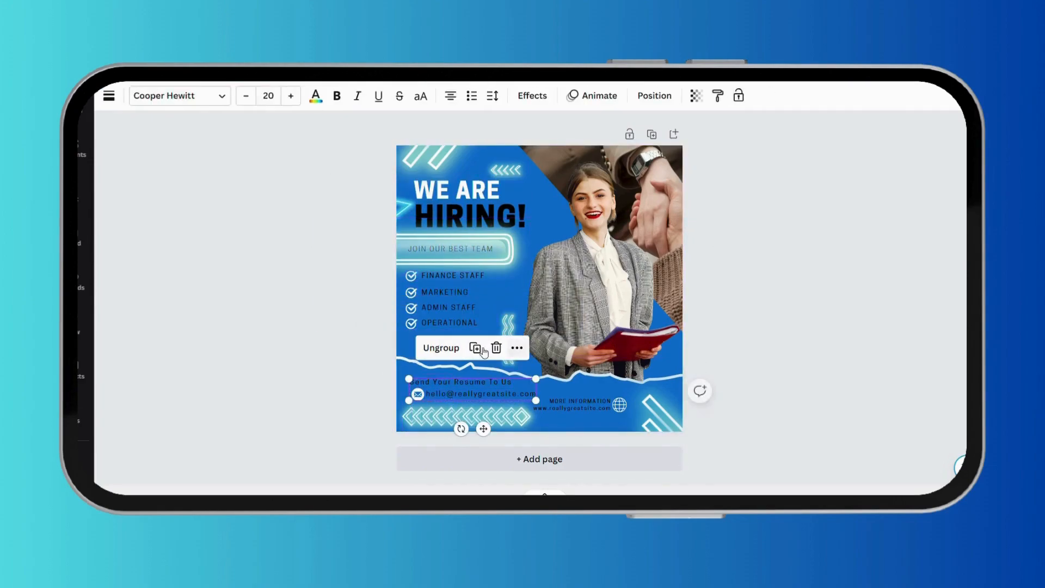
- Group the "MORE INFORMATION" details with the globe icon, and group the row of neon diamonds
{"action": "left_click_drag", "start_coordinate": [587, 412], "coordinate": [588, 412]}
{"action": "left_click", "coordinate": [582, 366]}
{"action": "left_click_drag", "start_coordinate": [408, 428], "coordinate": [498, 414]}
{"action": "left_click", "coordinate": [434, 365]}
{"action": "left_click_drag", "start_coordinate": [709, 387], "coordinate": [765, 435]}
{"action": "key", "text": "ctrl+g"}
{"action": "key", "text": "Escape"}
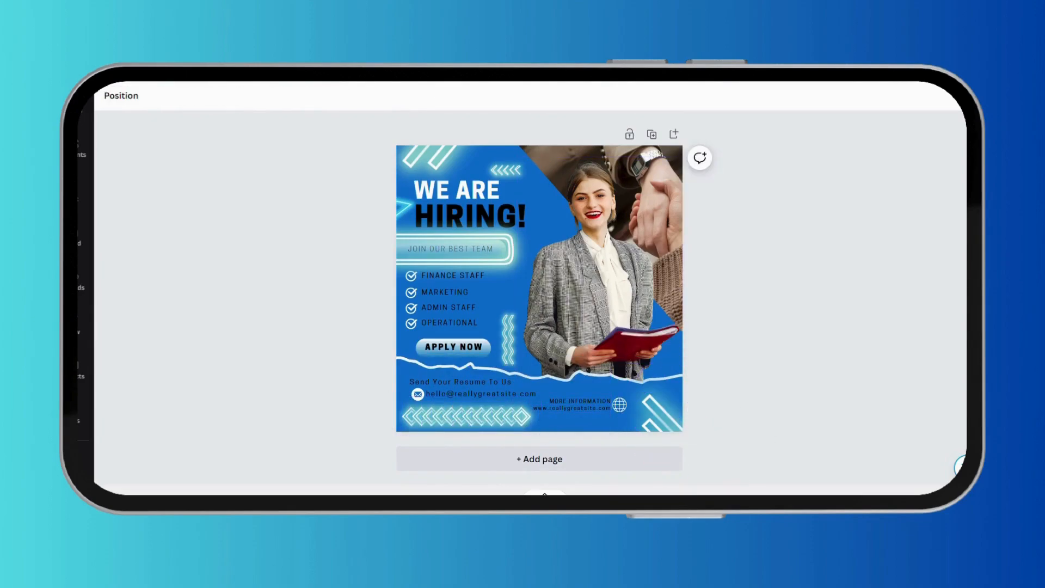